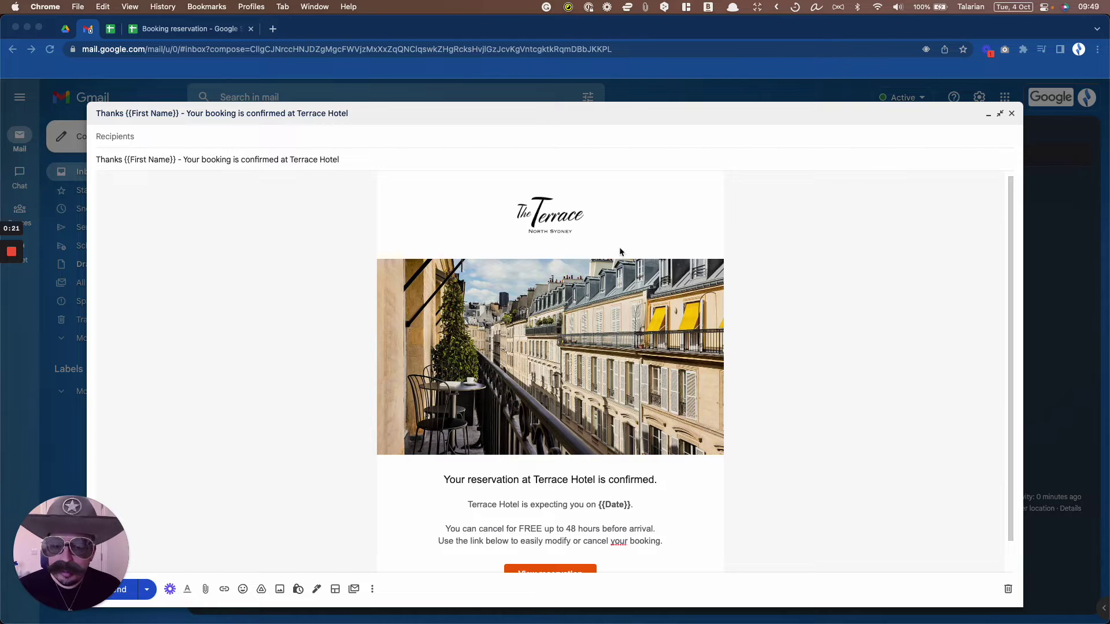
- Minimize the finished Terrace draft, start a blank message, and show the Terrace-branded layout options
scroll(684, 380, "down", 1)
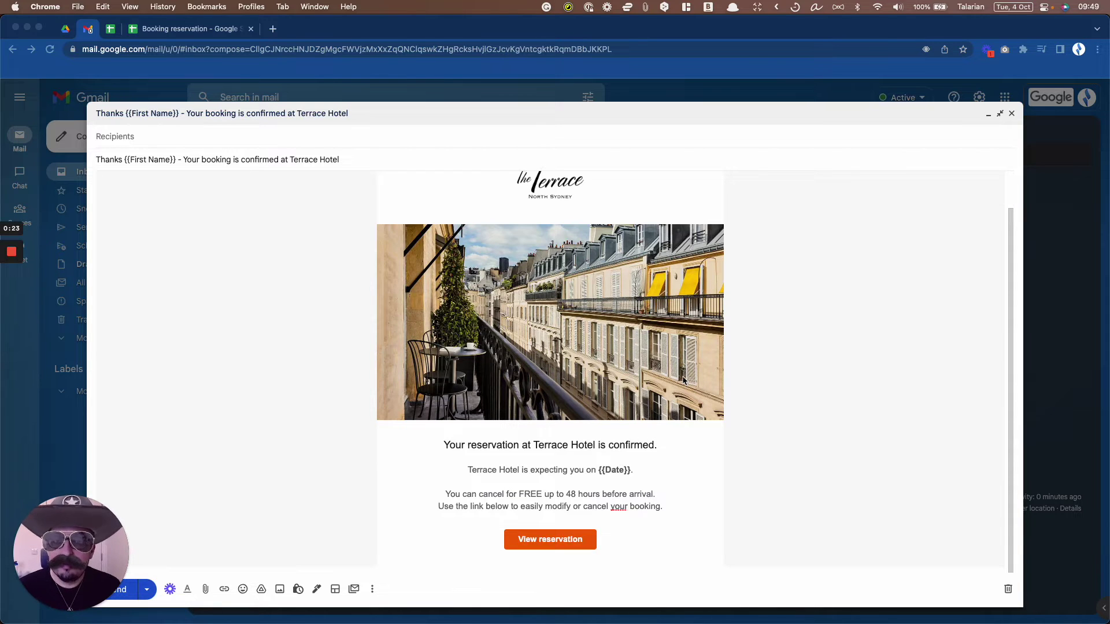
scroll(684, 383, "up", 1)
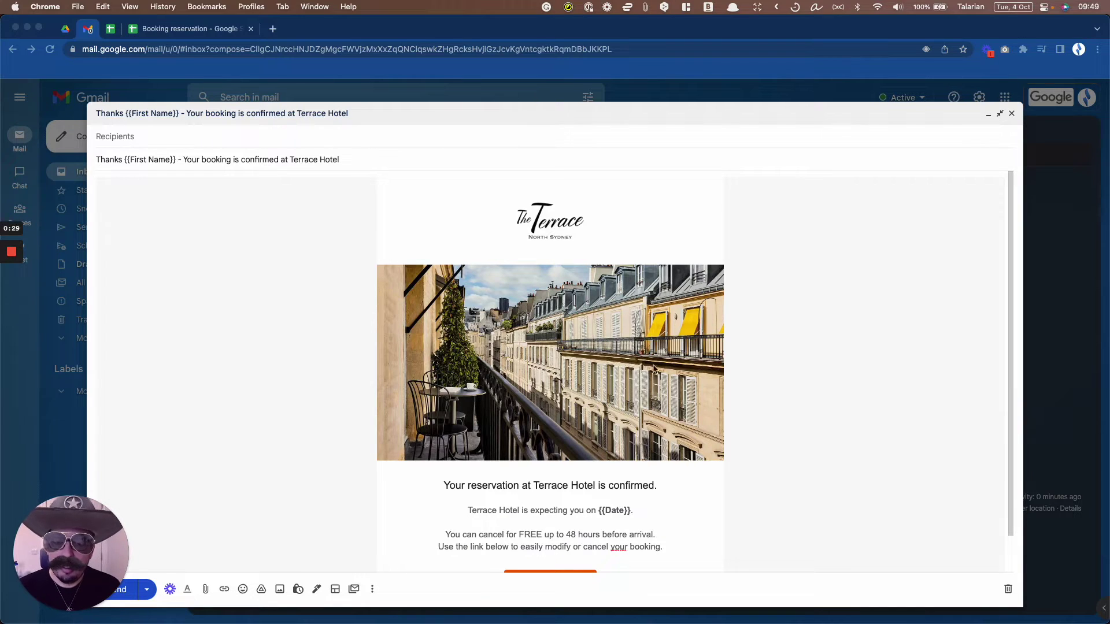
scroll(606, 375, "down", 1)
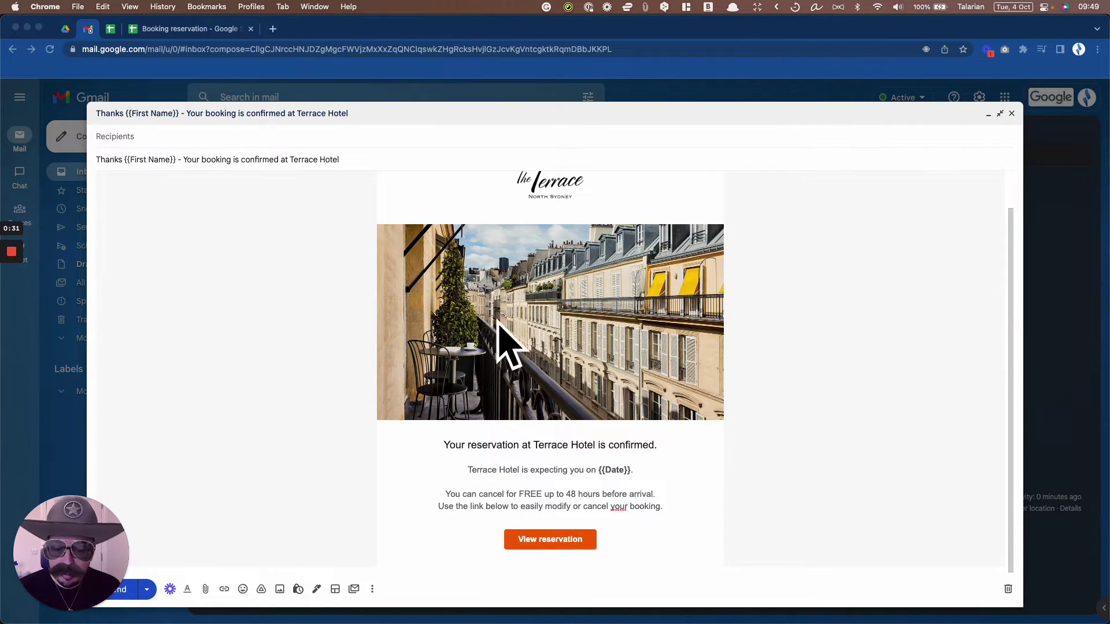
scroll(570, 385, "up", 1)
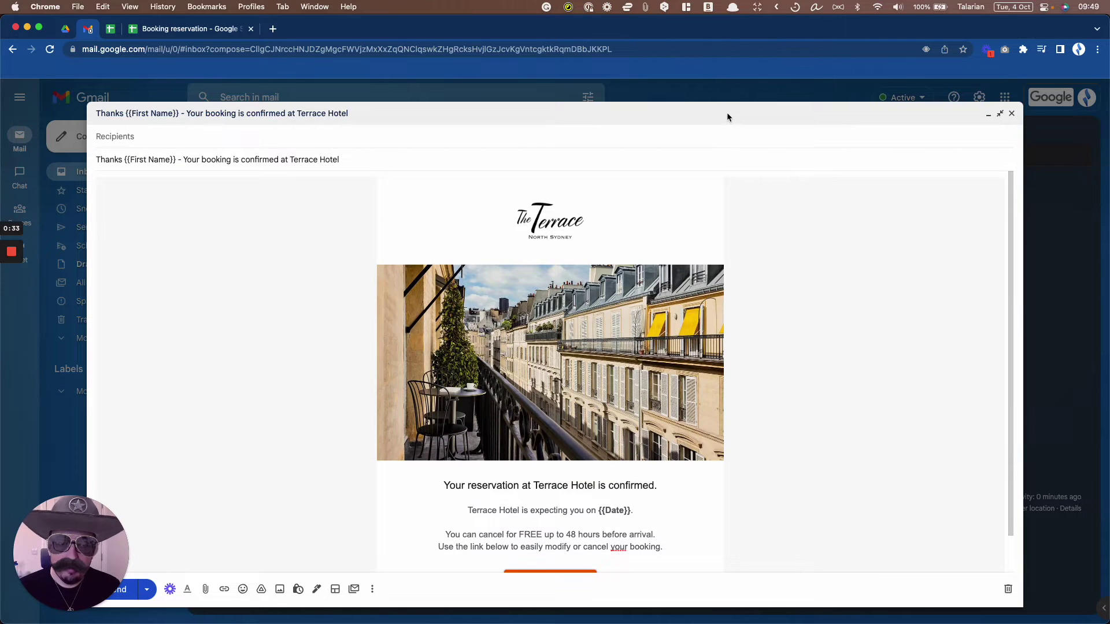
left_click(748, 113)
left_click(101, 135)
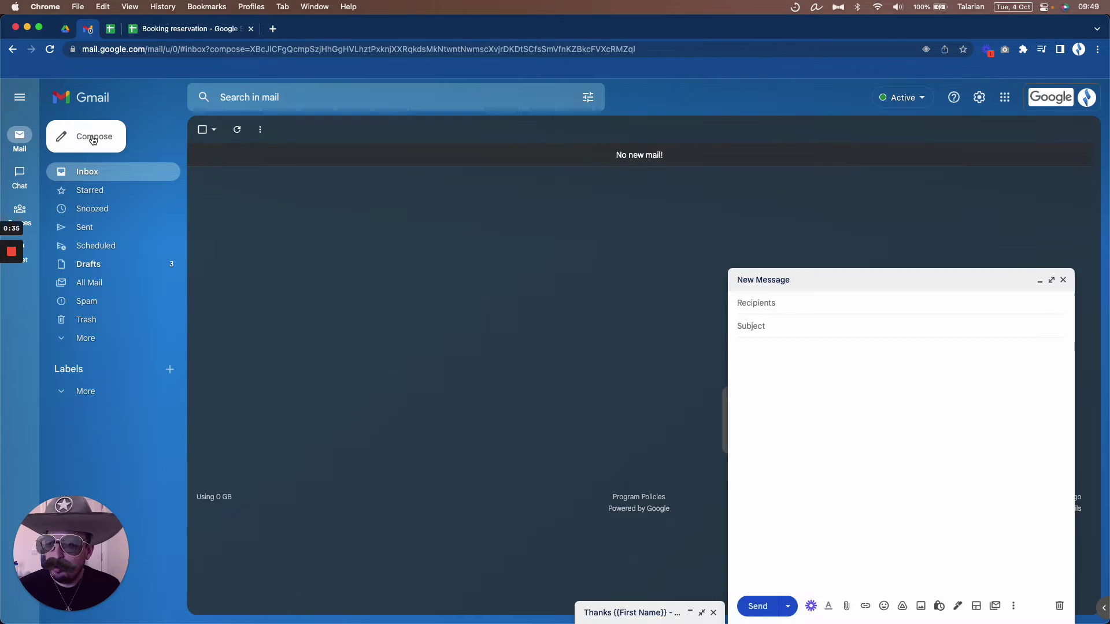
left_click(855, 425)
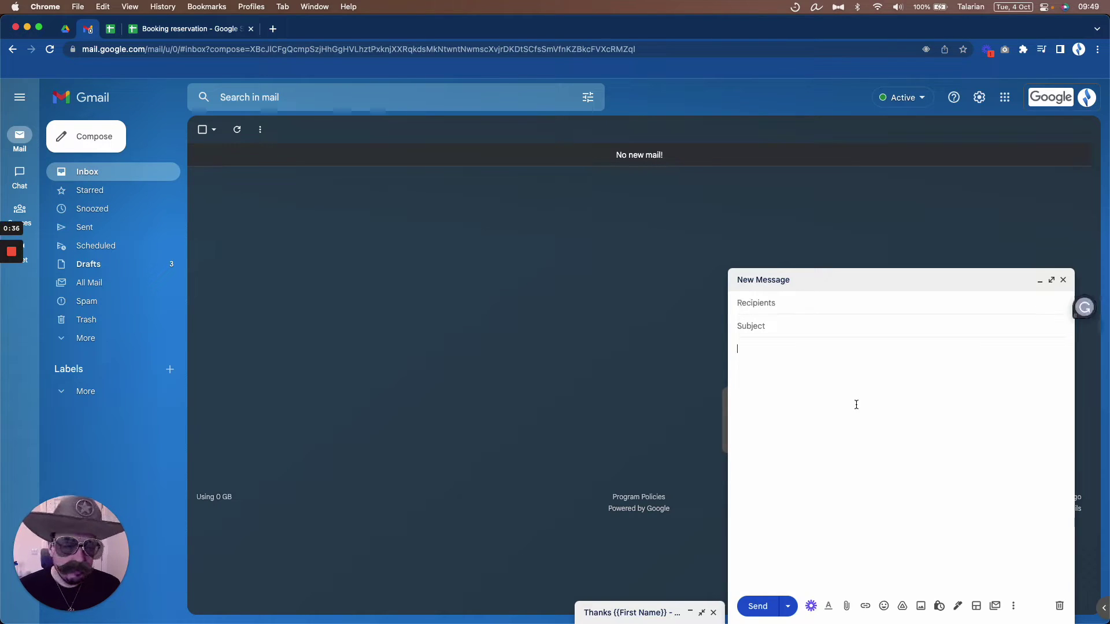
left_click(977, 607)
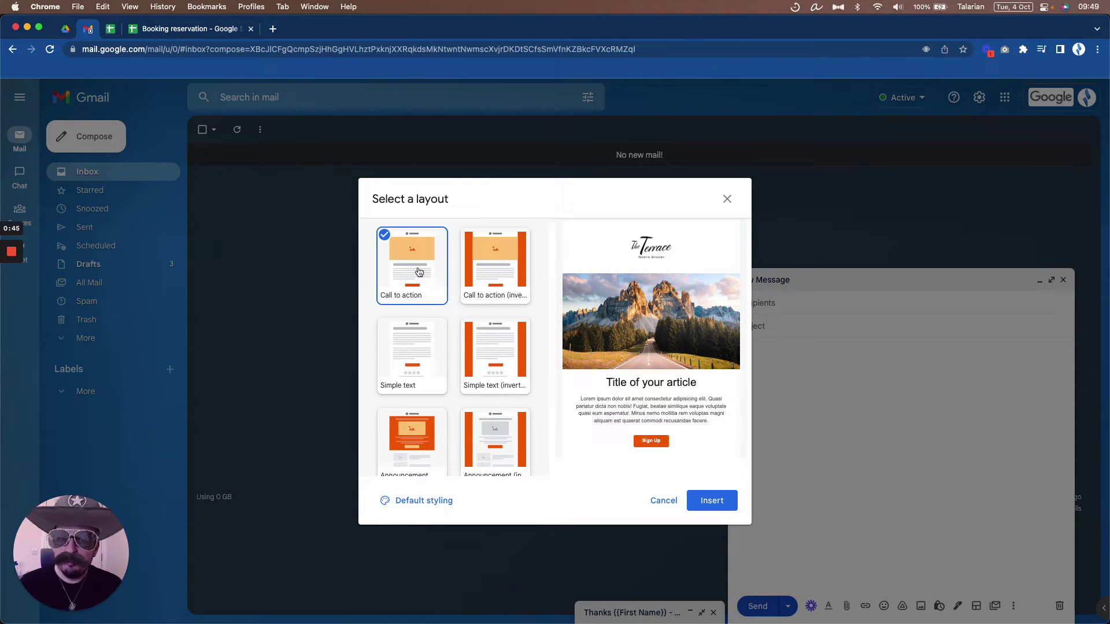
- Open the default layout styling and keep #F16203 as the brand colour
left_click(425, 502)
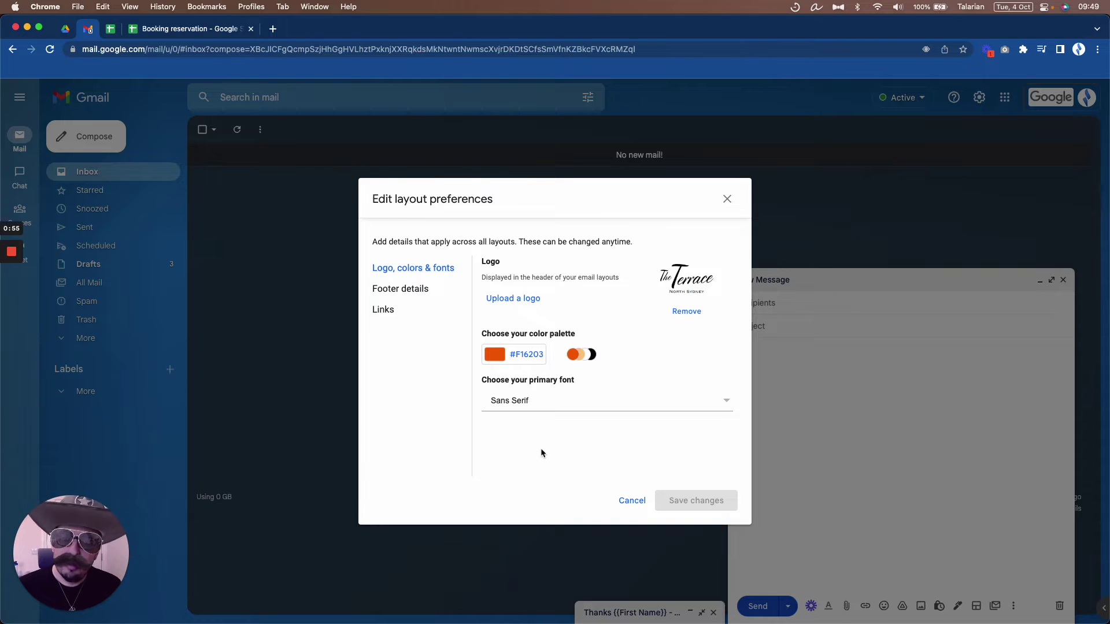
left_click(520, 357)
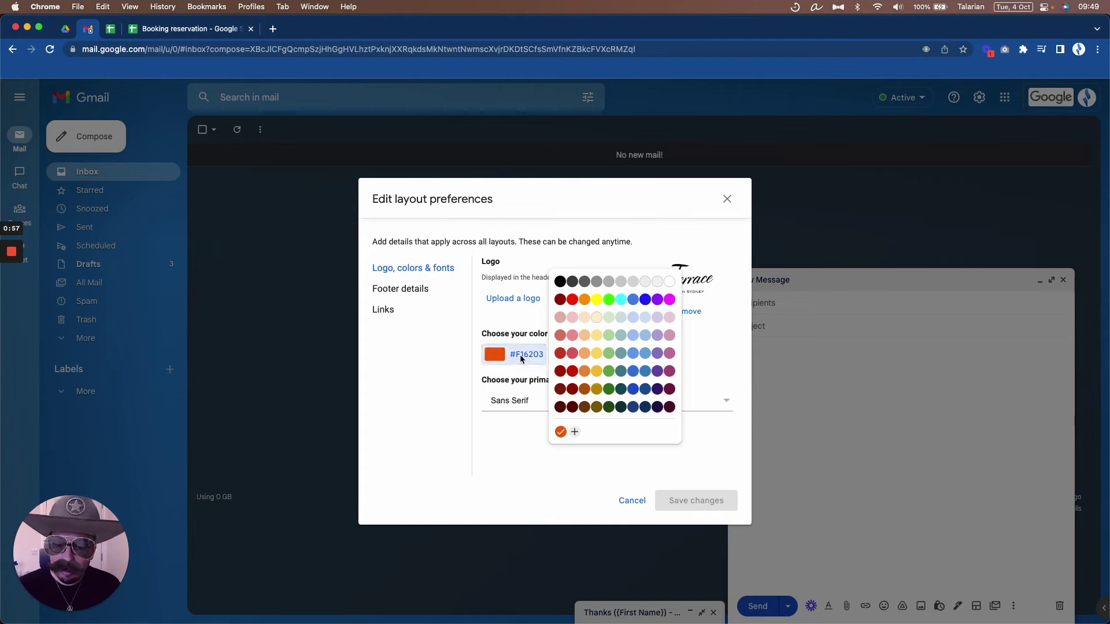
left_click(574, 432)
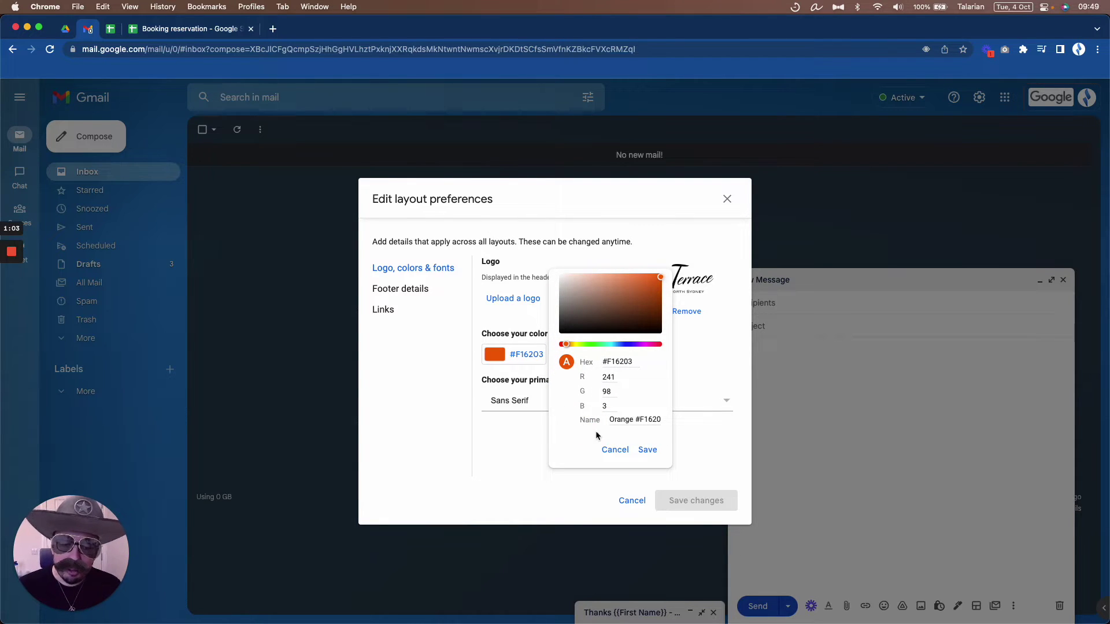
left_click(648, 450)
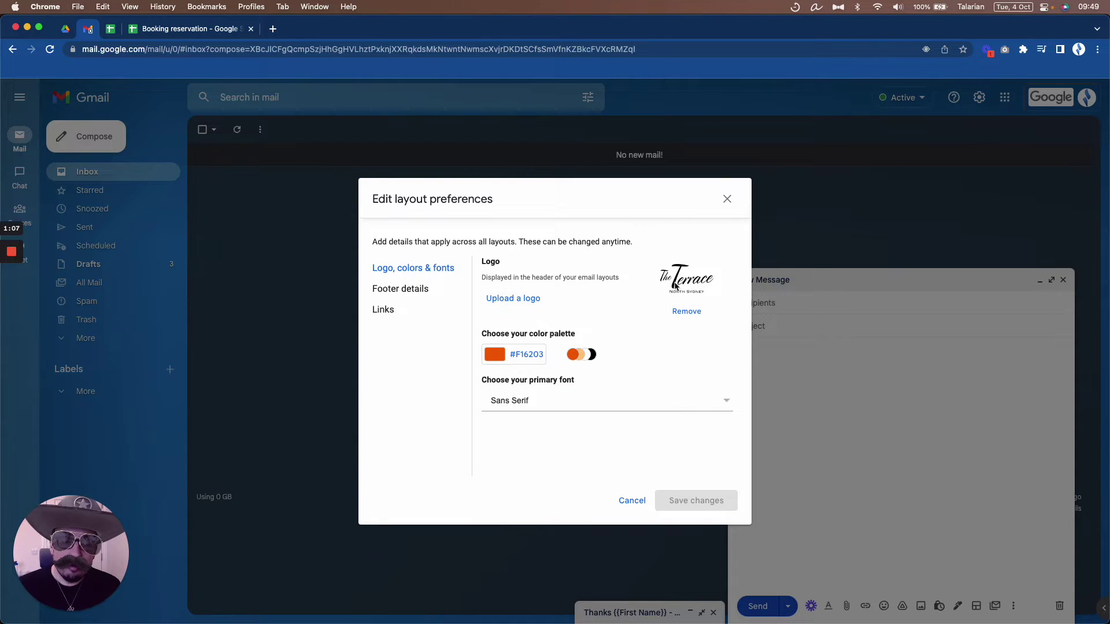
- Check the logo upload option without changing the logo, and keep Sans Serif as the primary font
left_click(523, 299)
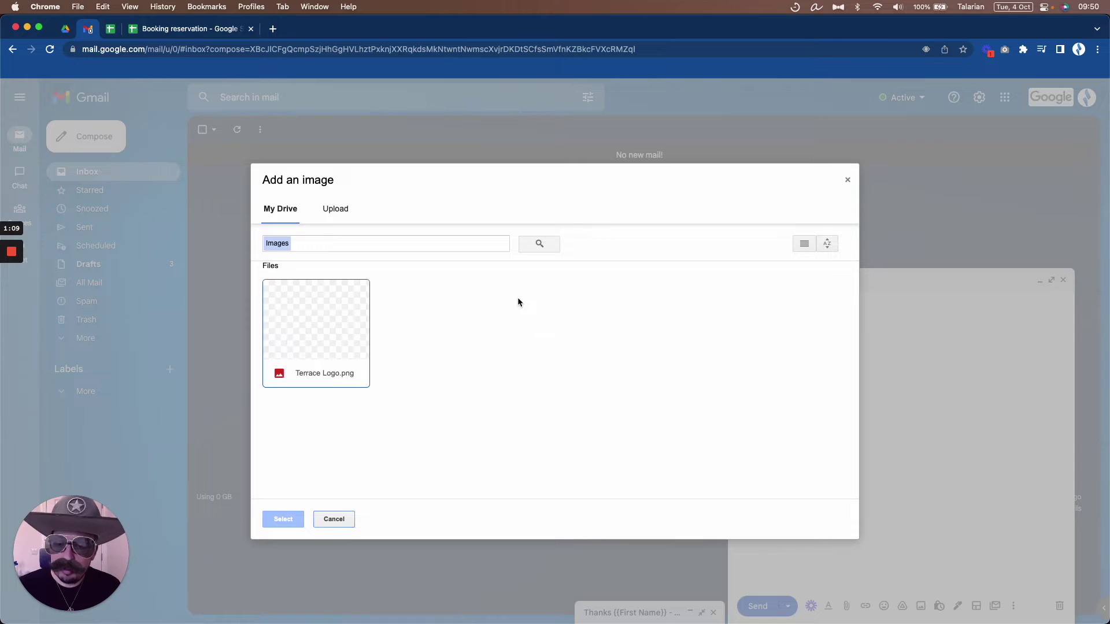
left_click(357, 221)
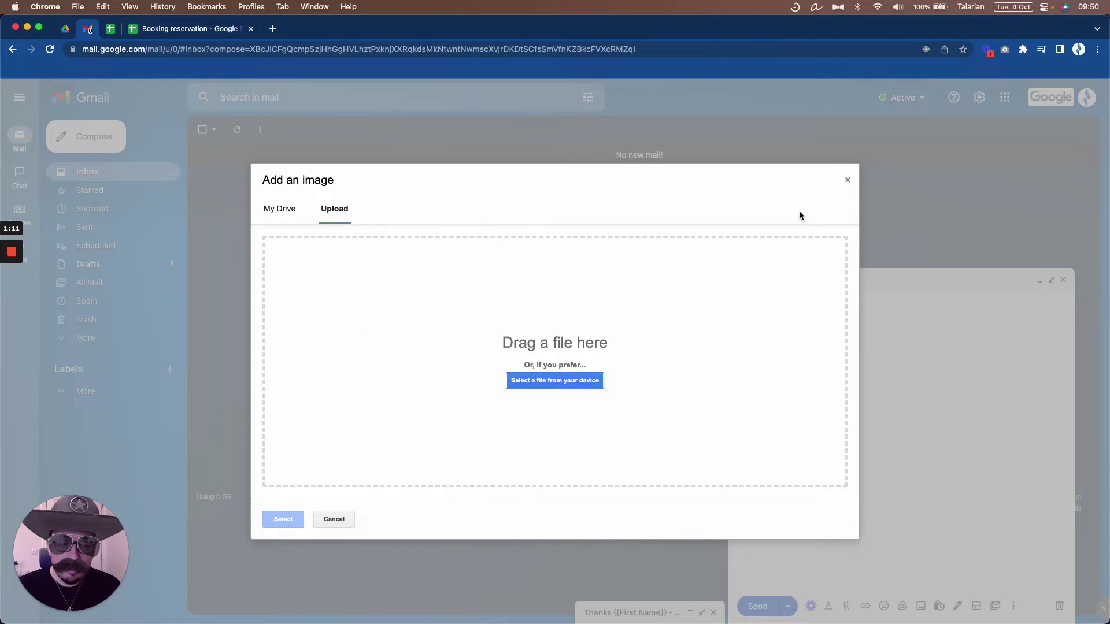
left_click(848, 182)
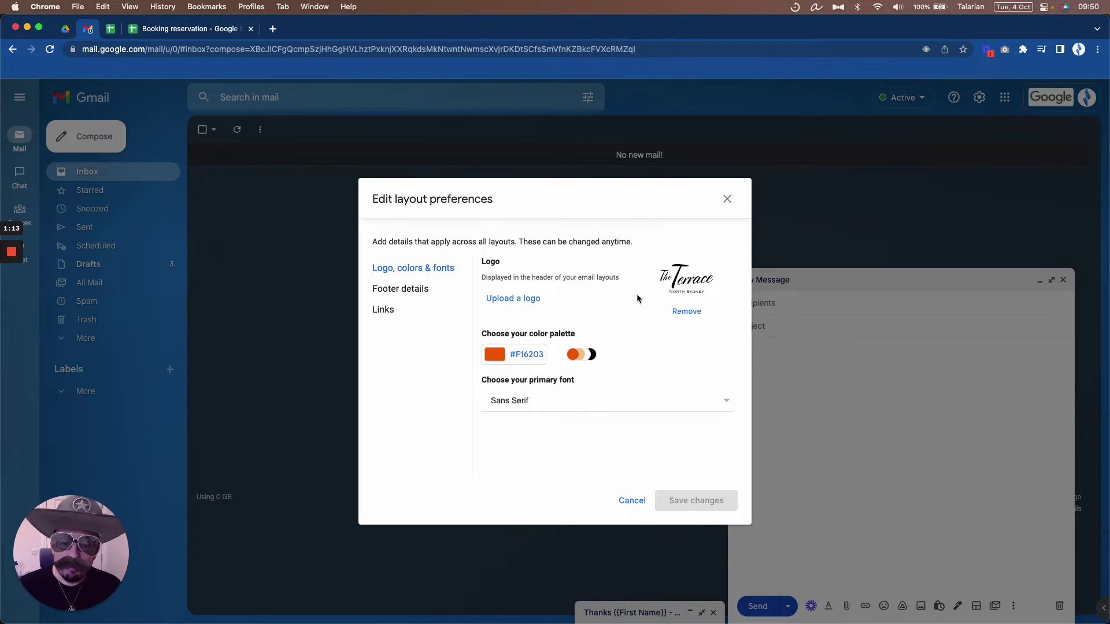
left_click(564, 397)
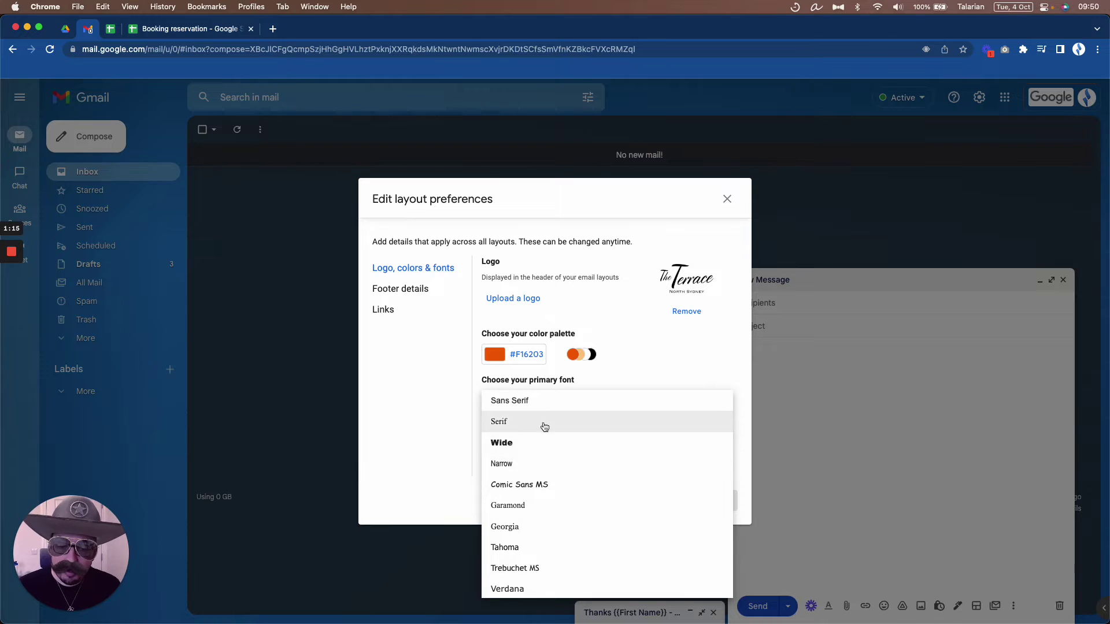
left_click(536, 402)
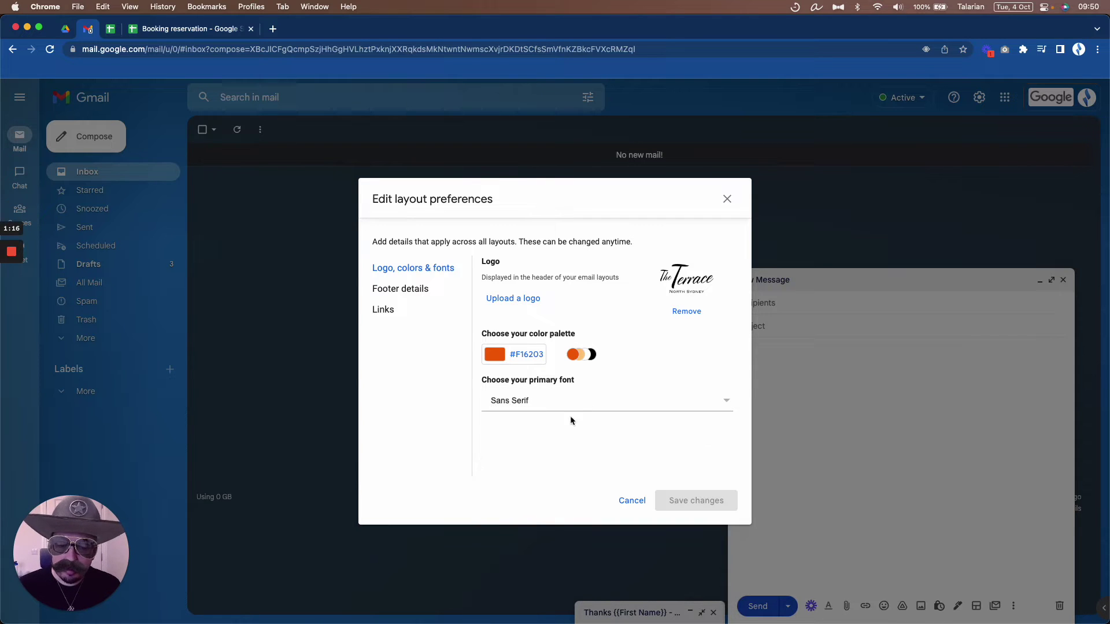
- Review the Footer details and social link options, then cancel out of the styling settings
left_click(413, 292)
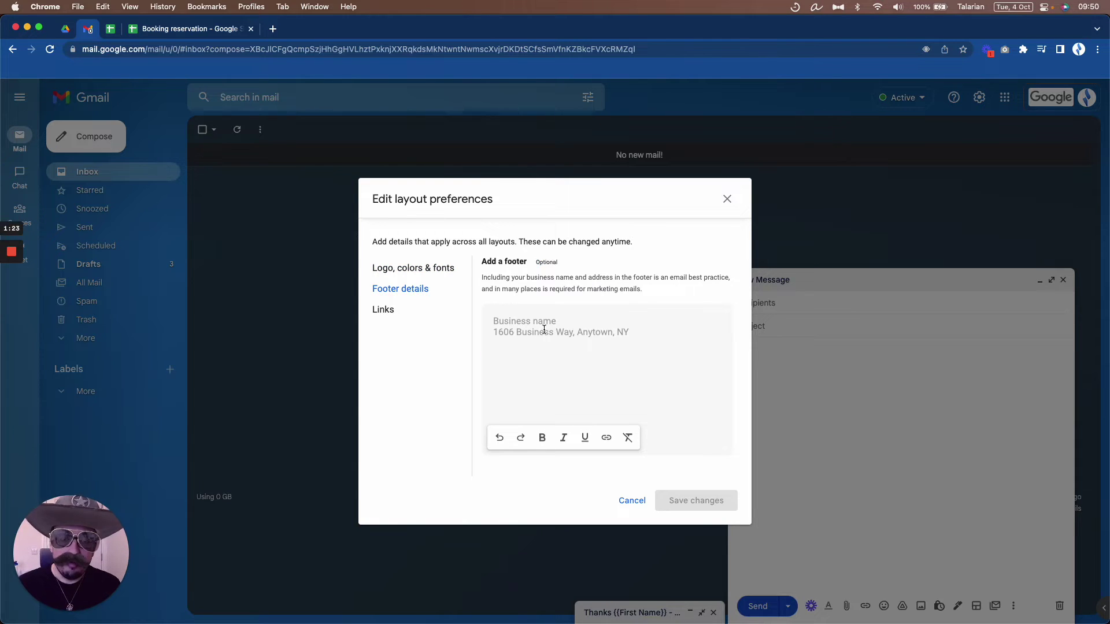
left_click(386, 313)
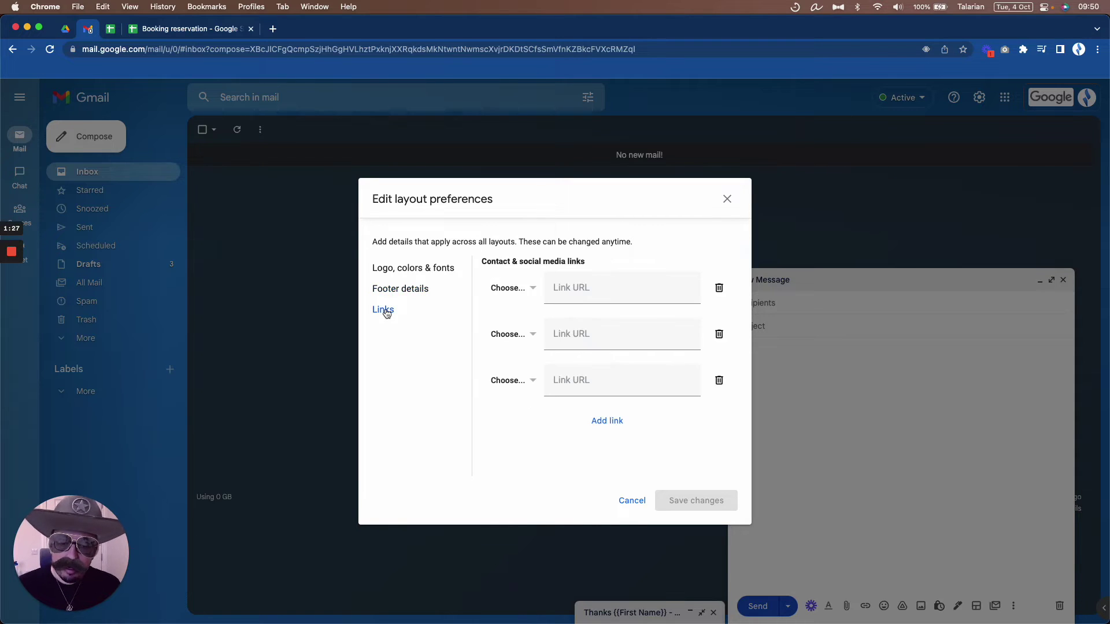
left_click(509, 287)
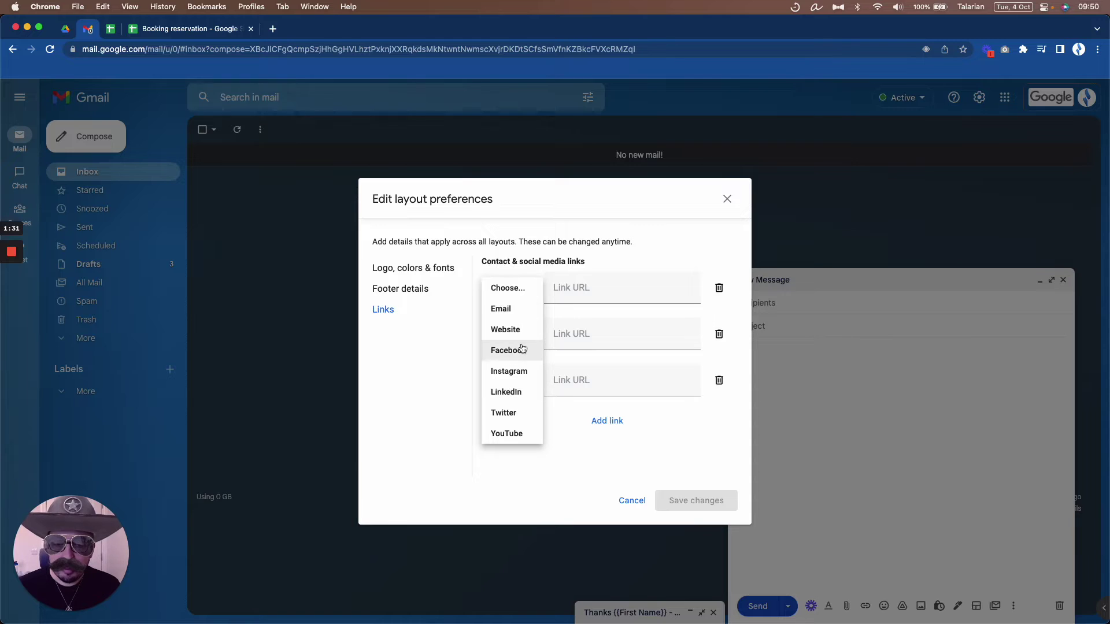
left_click(422, 280)
left_click(421, 273)
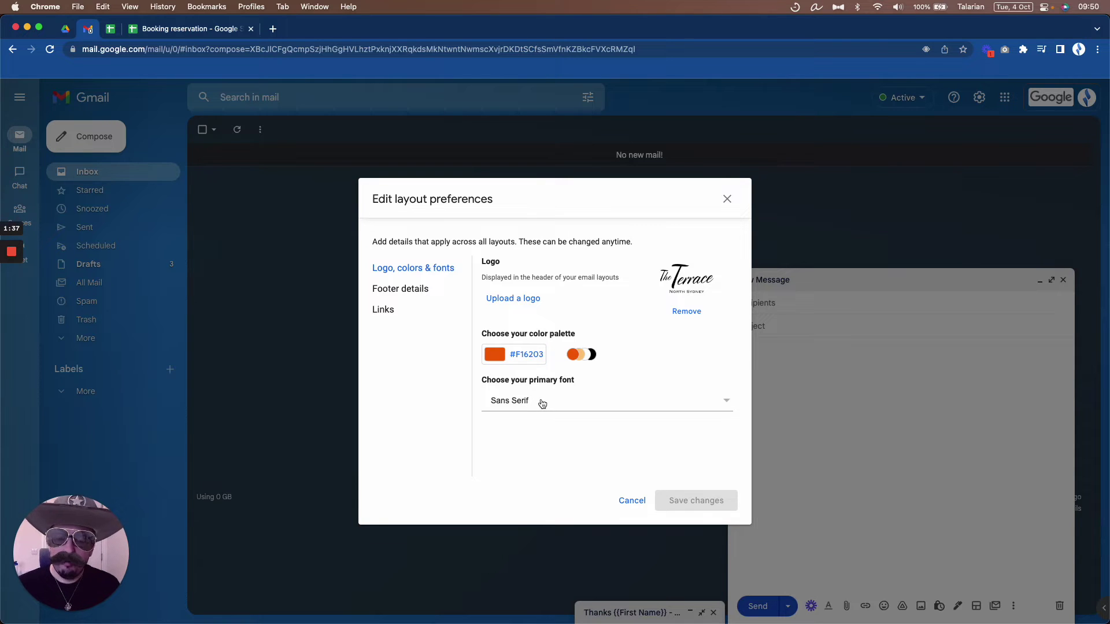
left_click(628, 501)
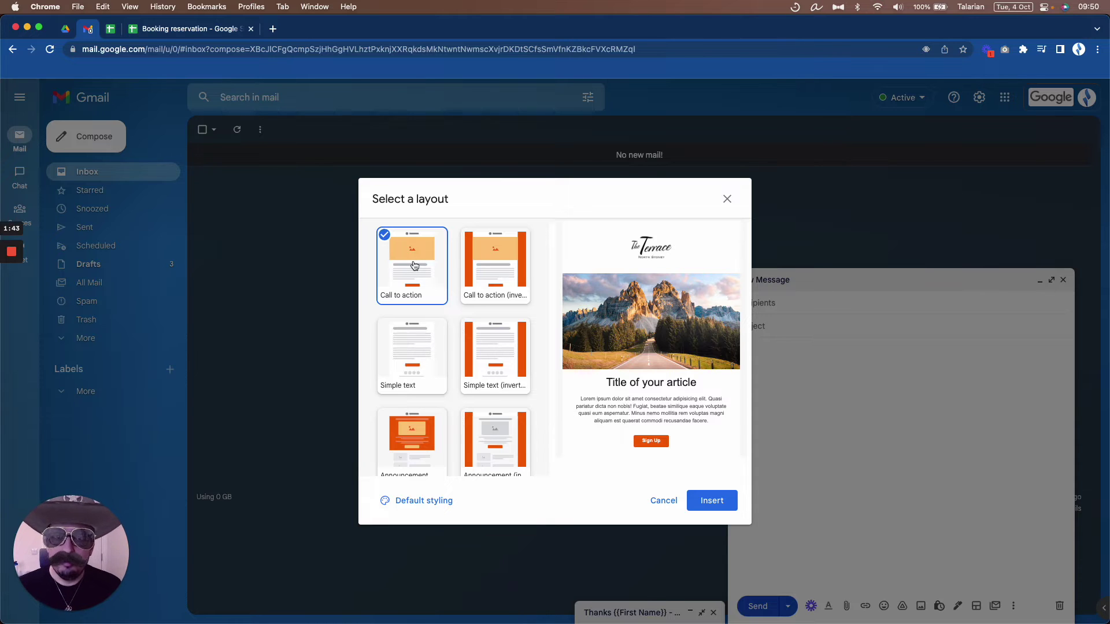
- Insert the Call to action layout in a popped-out editor and select its logo and photo
left_click(712, 501)
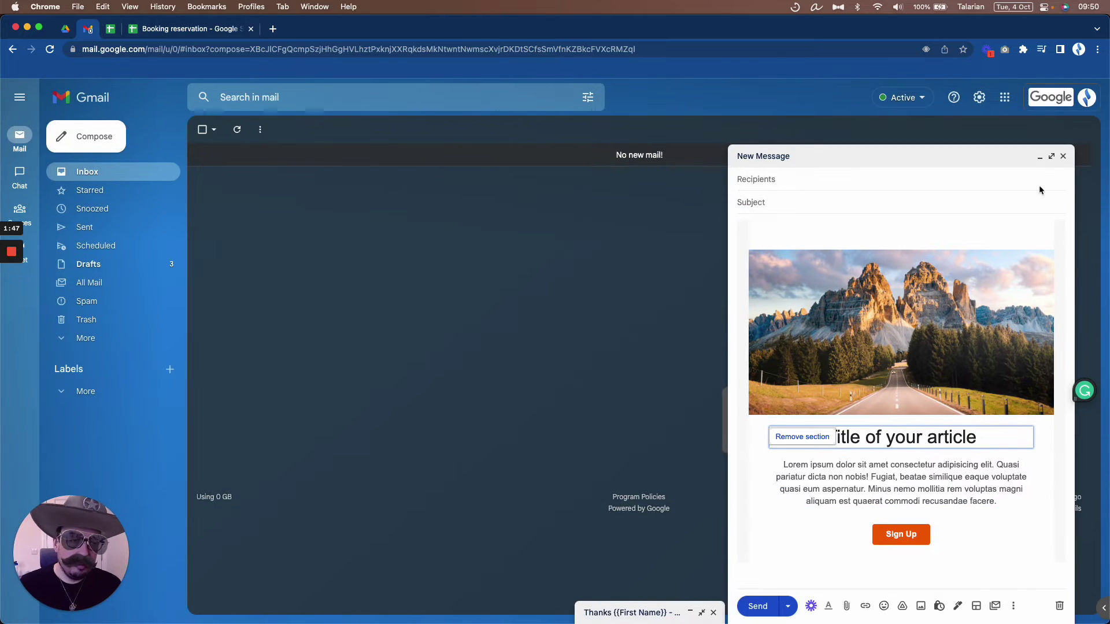
left_click(1053, 154)
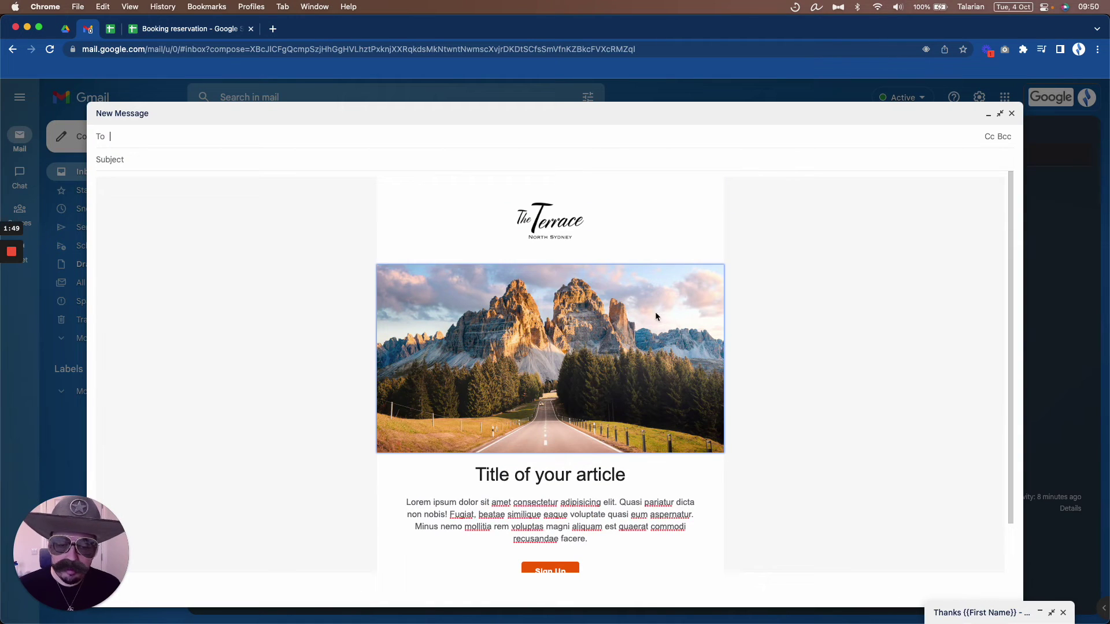
left_click(547, 228)
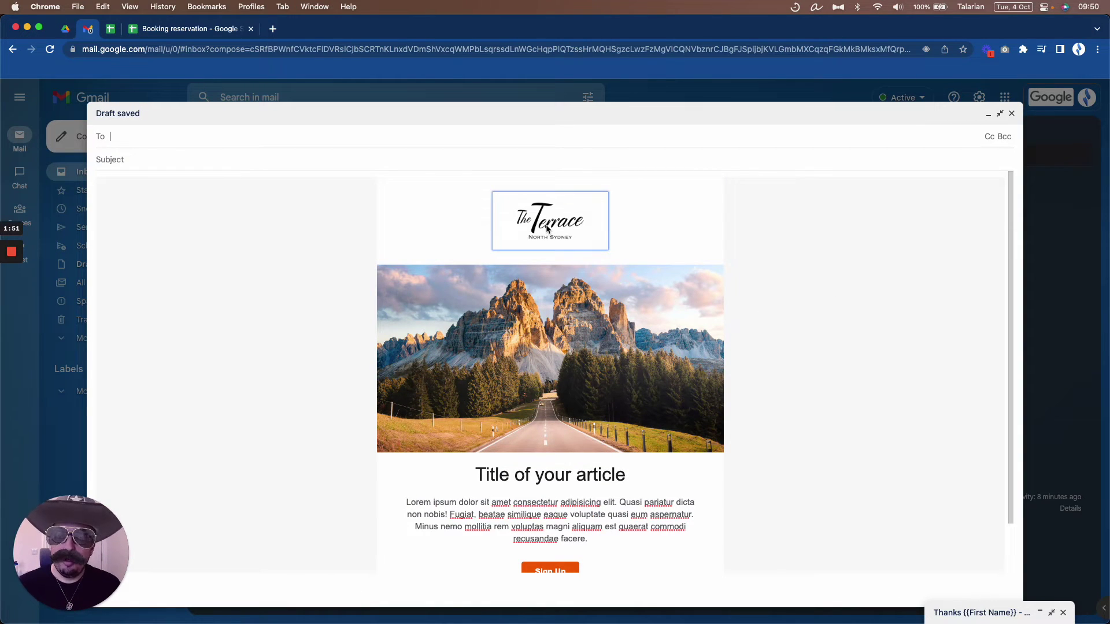
left_click(616, 345)
- Inspect the article title and body paragraph, then reselect the mountain photo
scroll(777, 342, "down", 2)
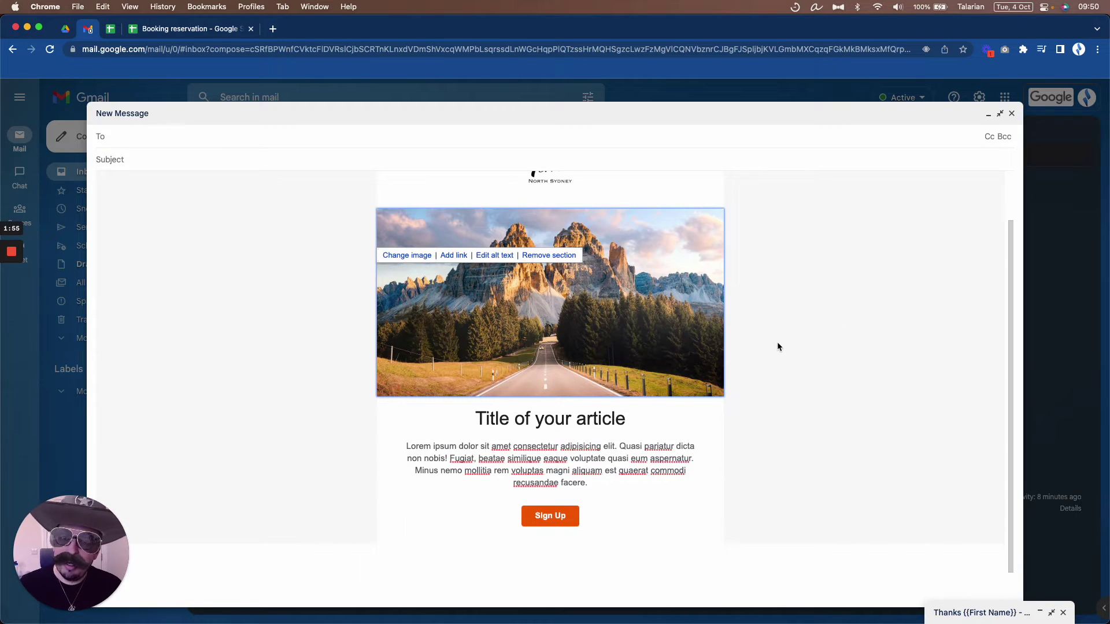
left_click(567, 424)
left_click(566, 452)
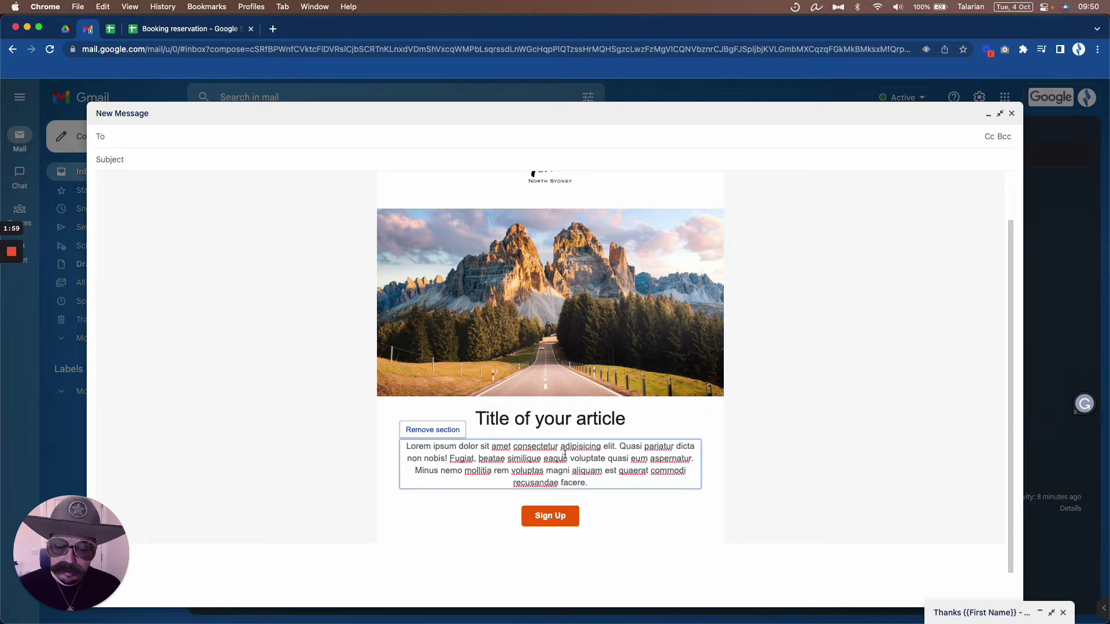
left_click(768, 379)
scroll(769, 377, "up", 2)
left_click(583, 348)
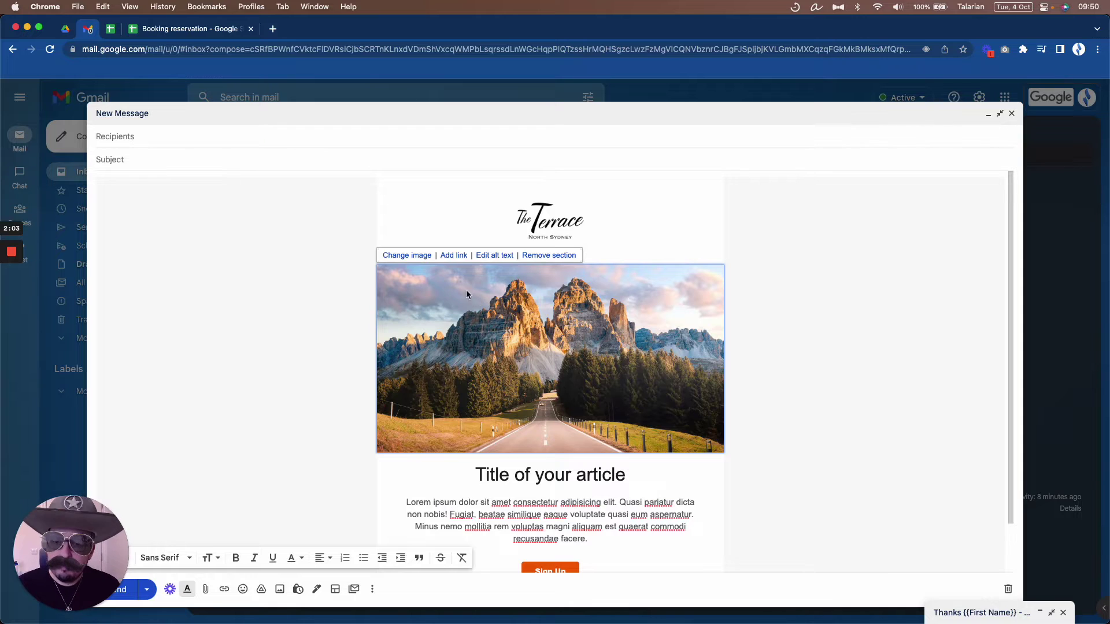
- Upload Hotel Layout View.jpeg as the replacement for the mountain photo
left_click(422, 256)
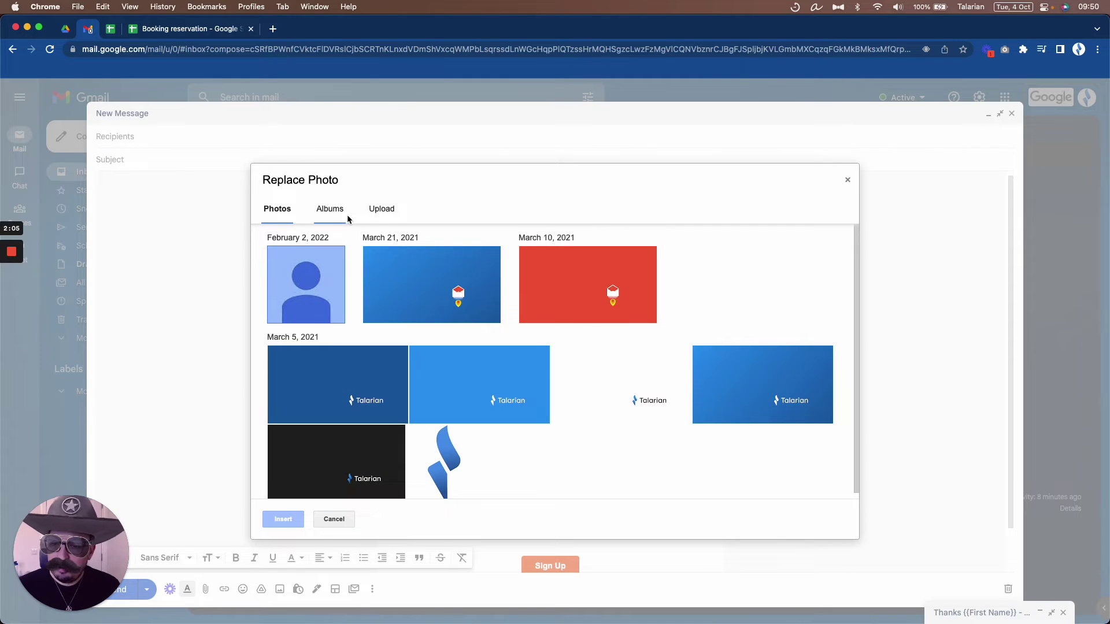
left_click(372, 215)
left_click(558, 380)
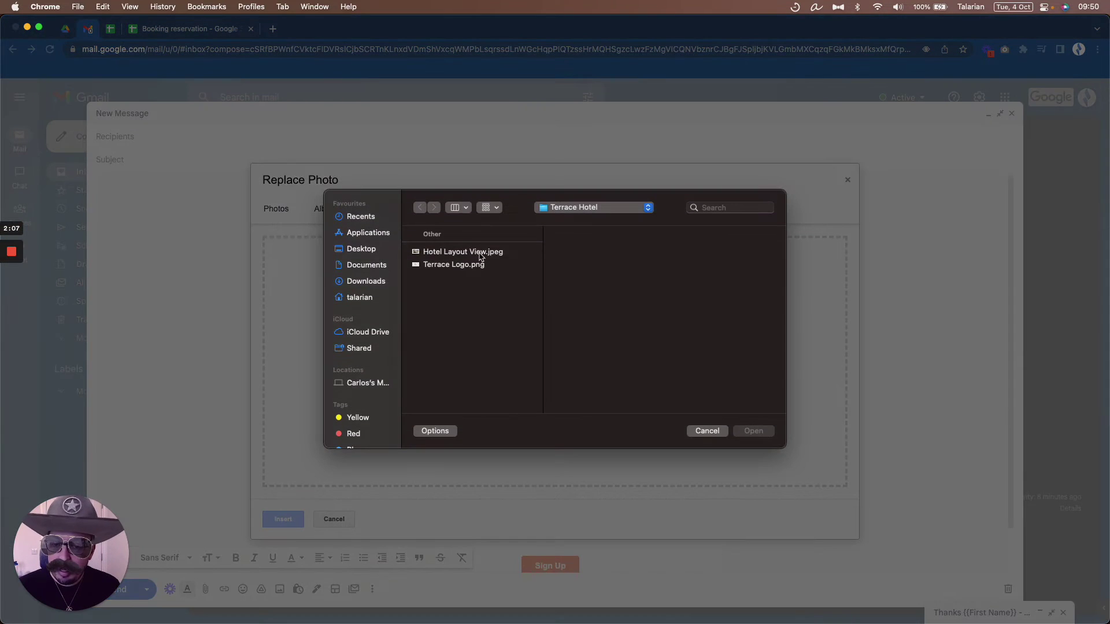
left_click(480, 254)
left_click(754, 432)
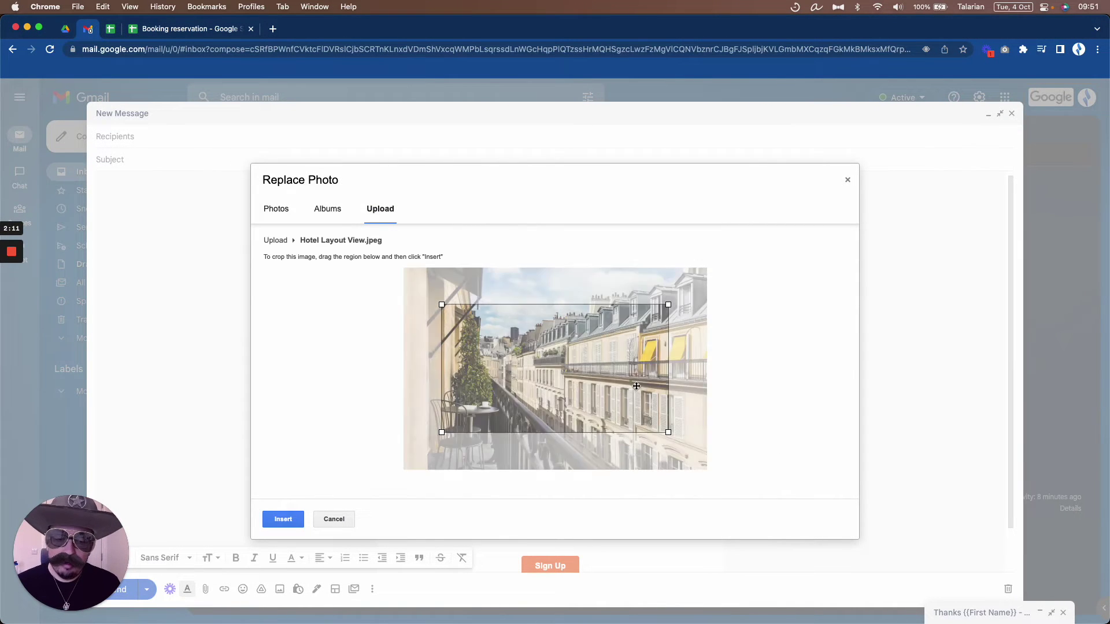
- Crop the hotel photo to cover the whole image and insert it into the template
left_click_drag(553, 373, 544, 365)
left_click_drag(630, 422, 767, 464)
left_click_drag(676, 415, 677, 420)
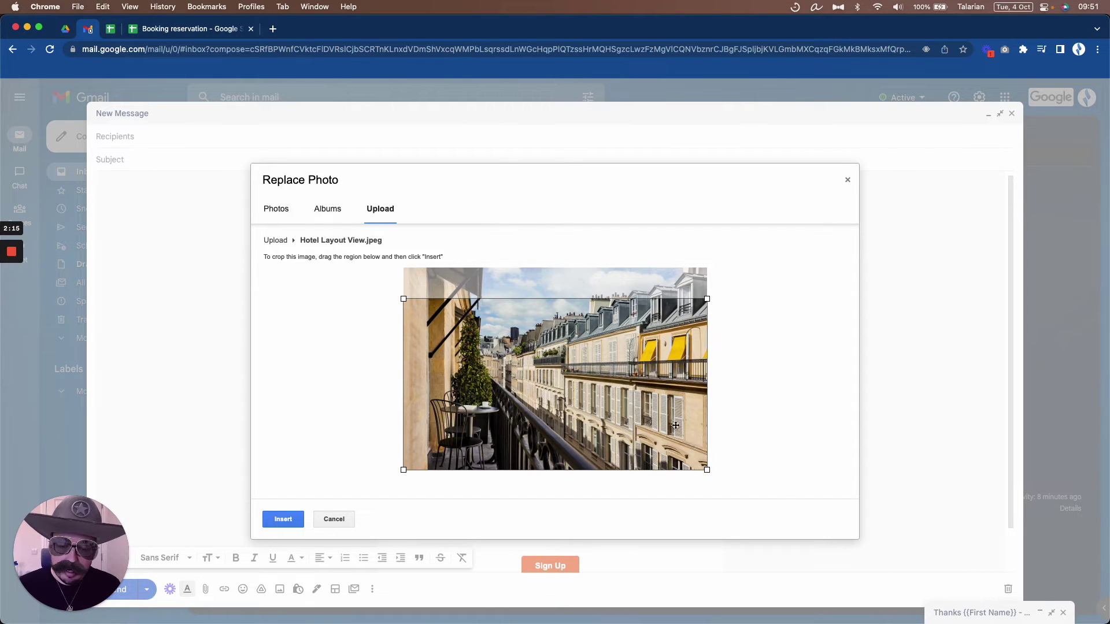
left_click(283, 519)
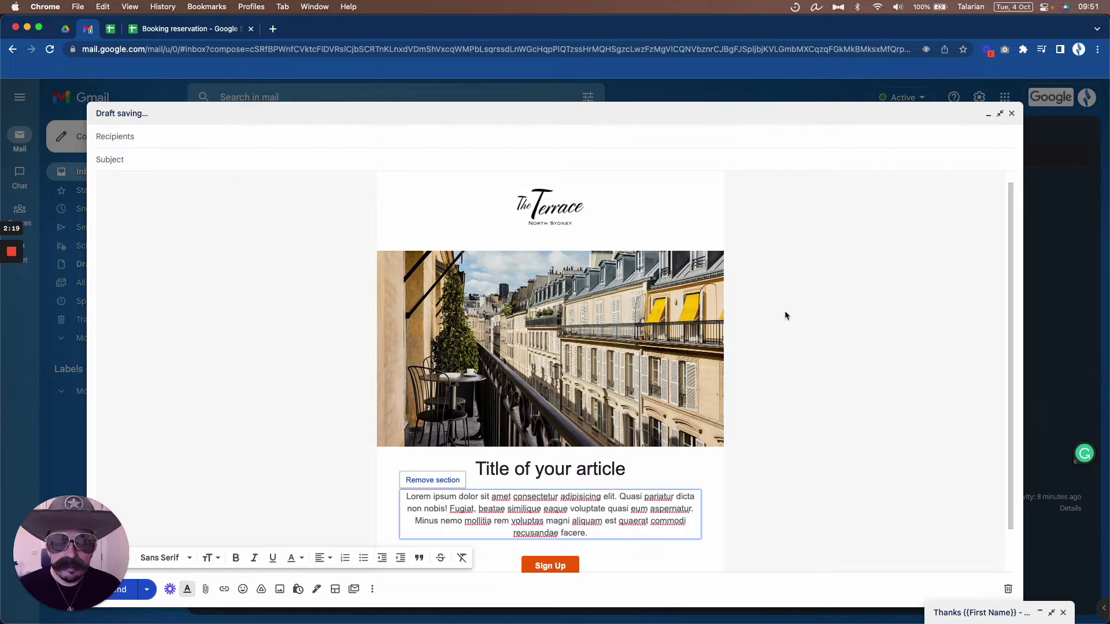
- Replace the placeholder title with 'Your reservation at Terrace Hotel is confirmed.' from the Thanks draft
scroll(774, 328, "down", 2)
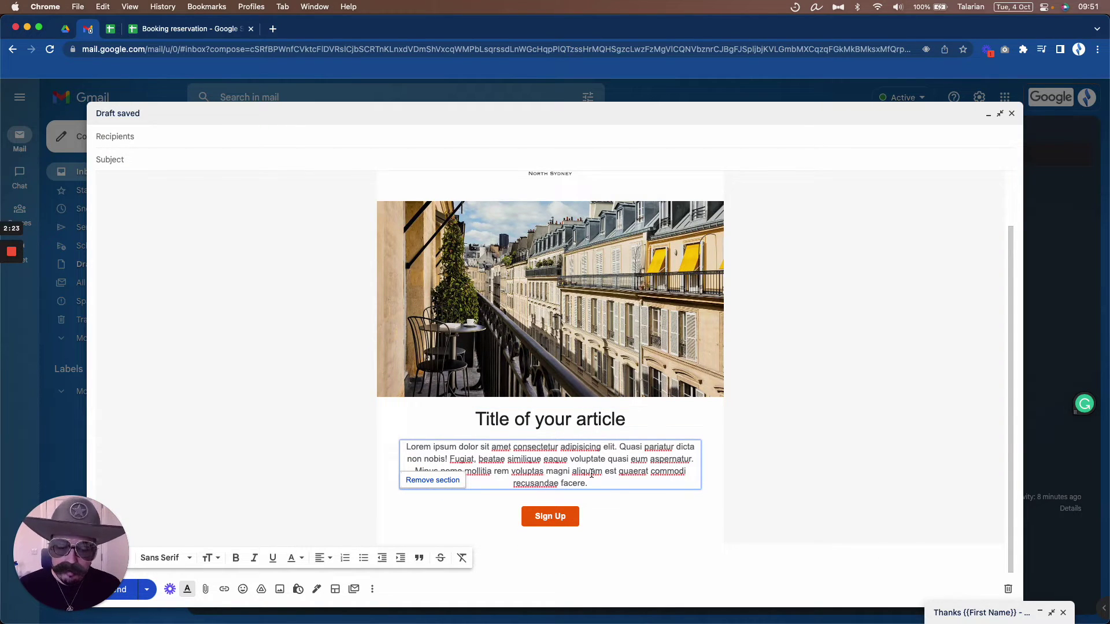
left_click(978, 615)
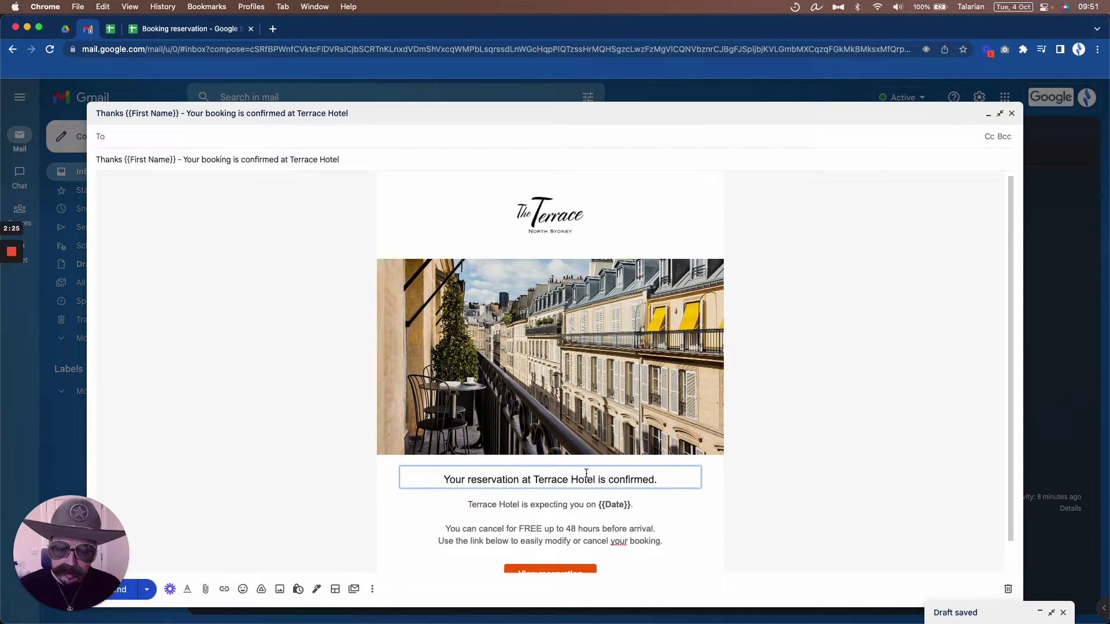
triple_click(586, 474)
key("super+c")
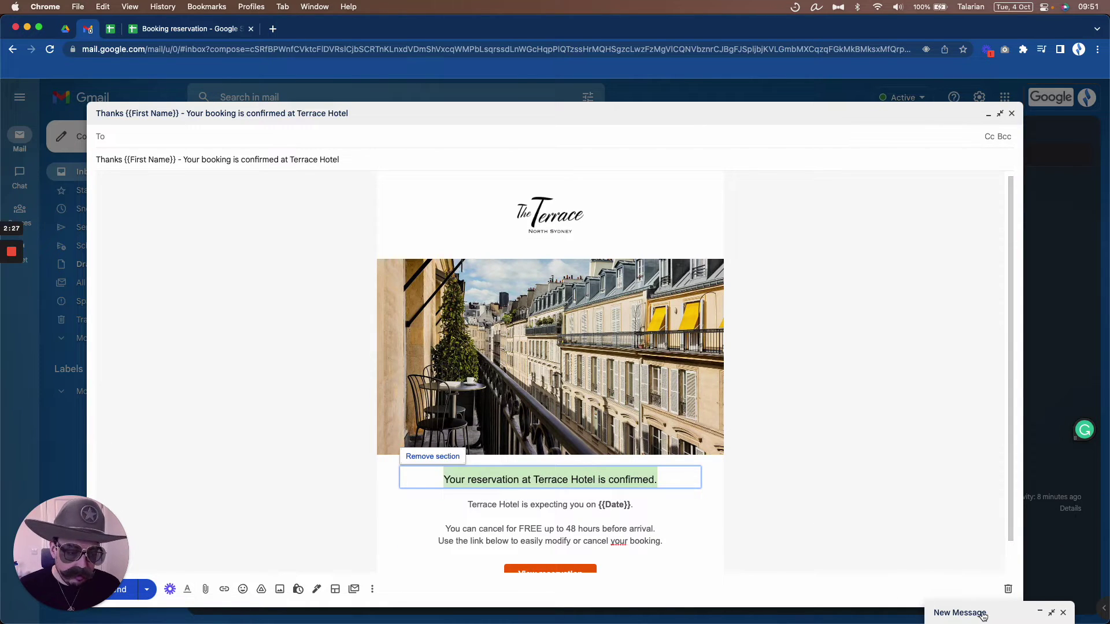
left_click(981, 612)
triple_click(559, 480)
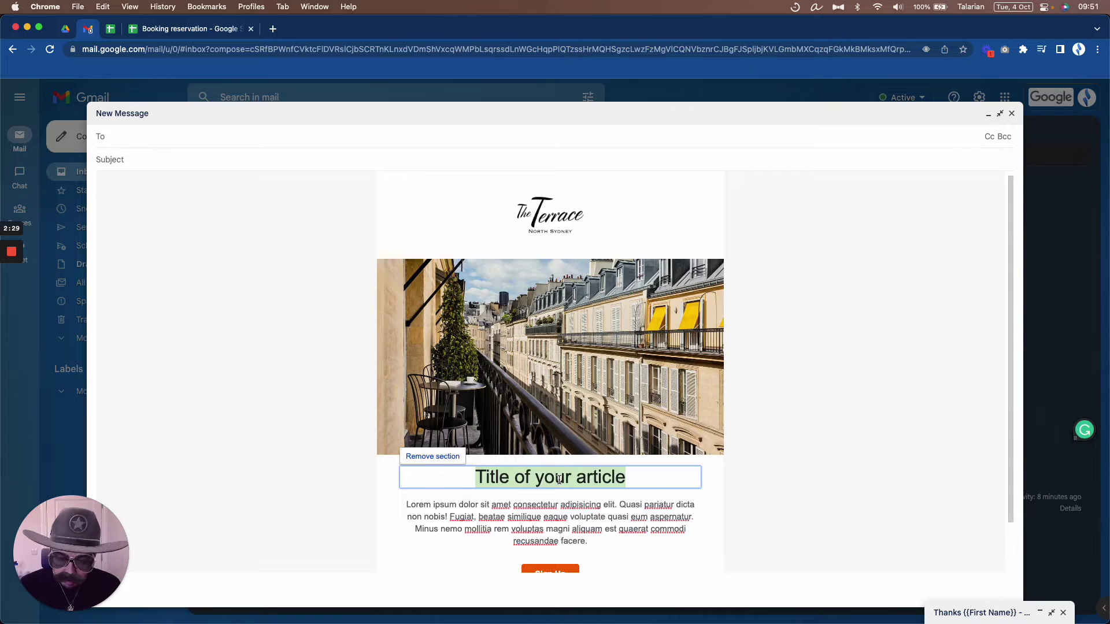
key("super+v")
- Replace the lorem ipsum block with the three lines of booking details from the Thanks draft
scroll(842, 446, "down", 2)
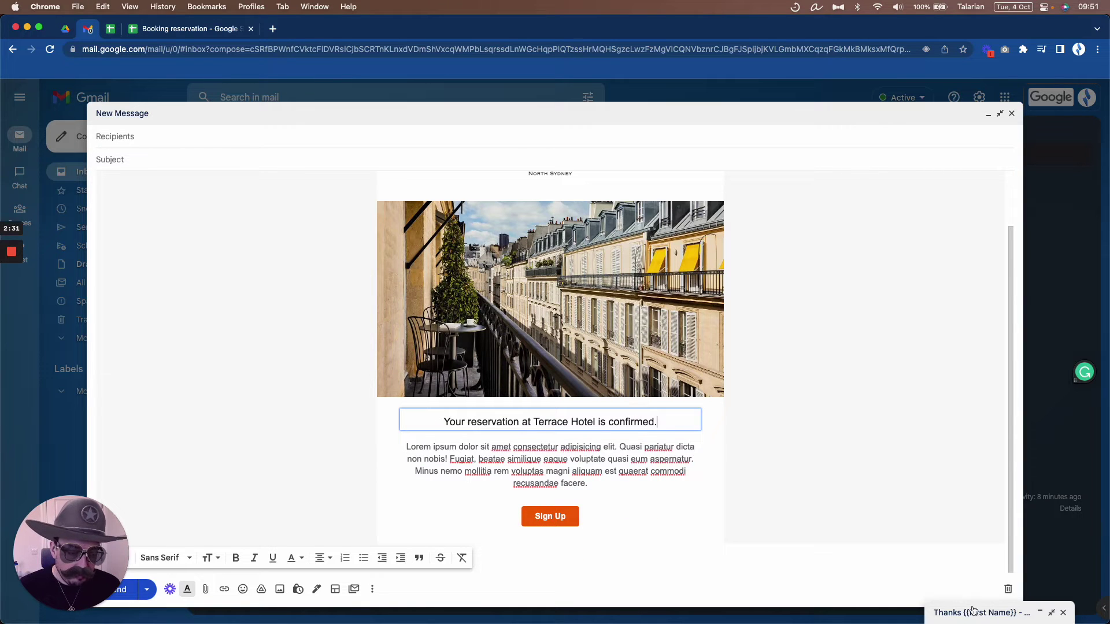
left_click(967, 611)
left_click(542, 529)
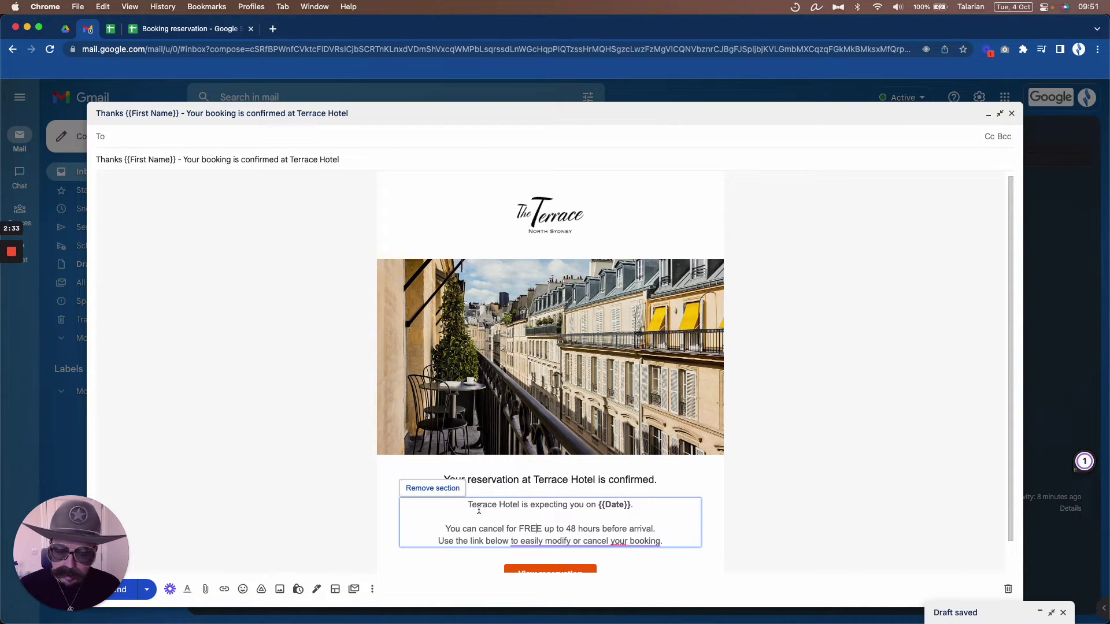
left_click_drag(468, 505, 674, 541)
key("super+c")
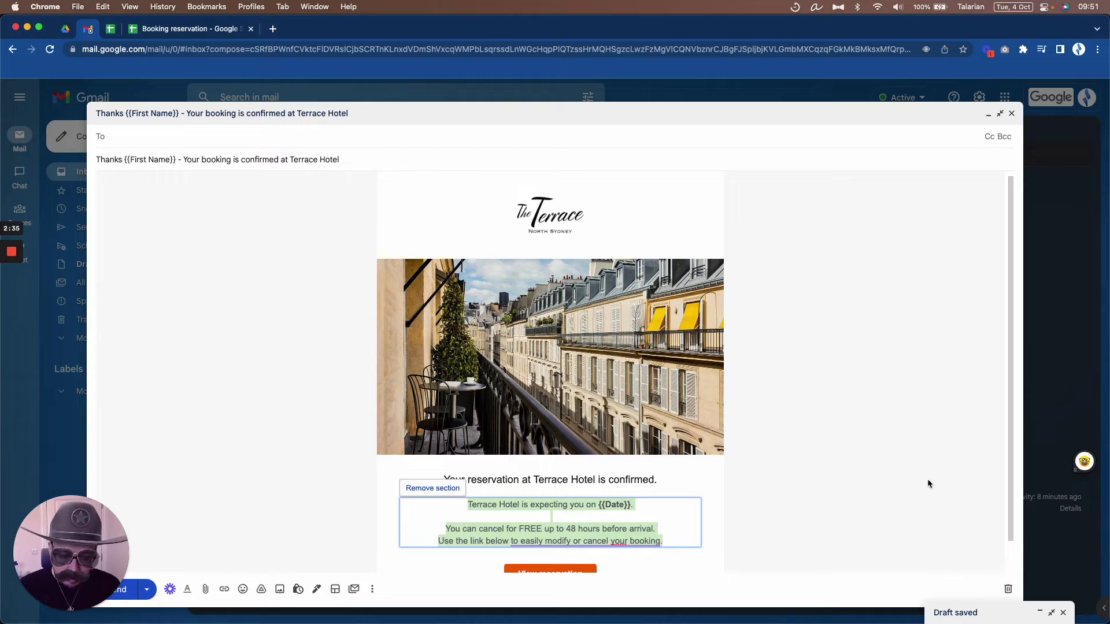
left_click(960, 612)
left_click(640, 535)
key("super+a")
key("super+v")
- Check the text around the {{Date}} placeholder and select the Sign Up button label
left_click(638, 447)
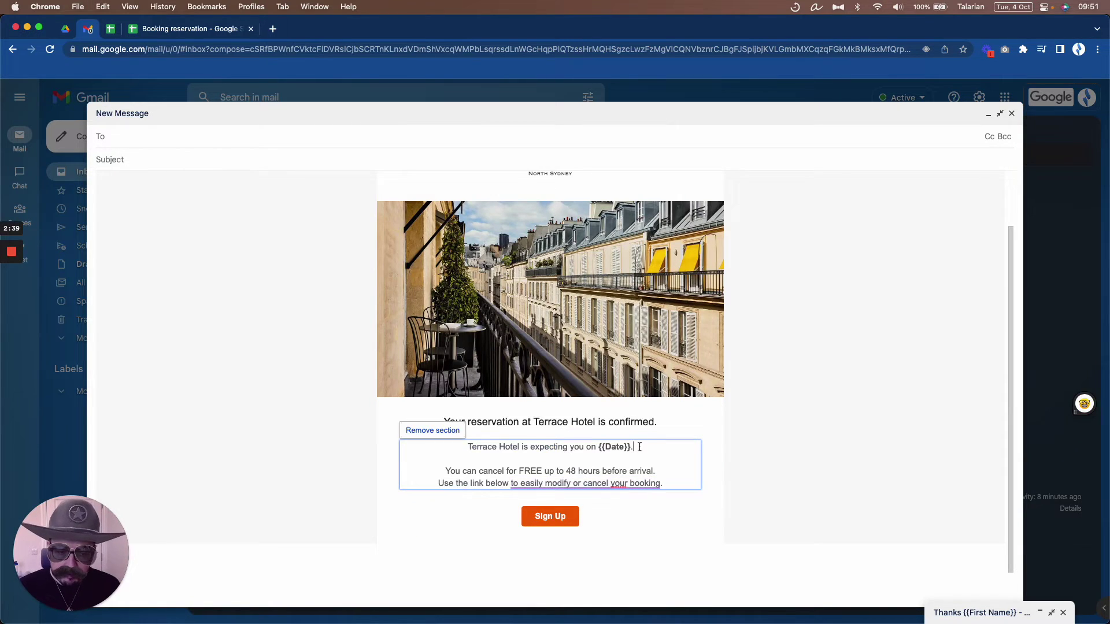
key("Left")
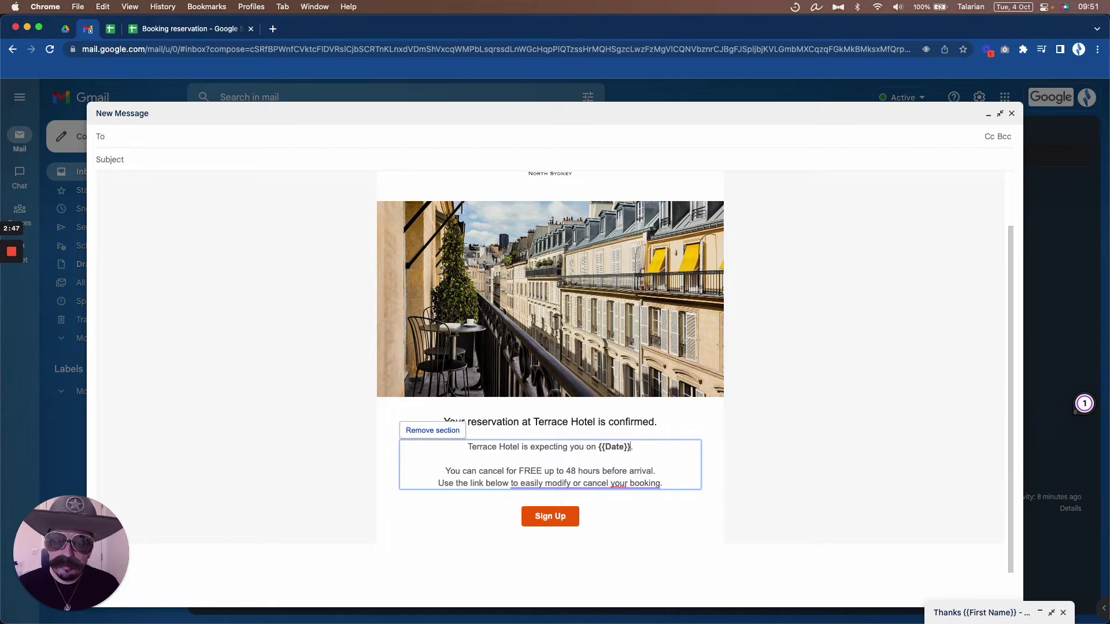
left_click(830, 452)
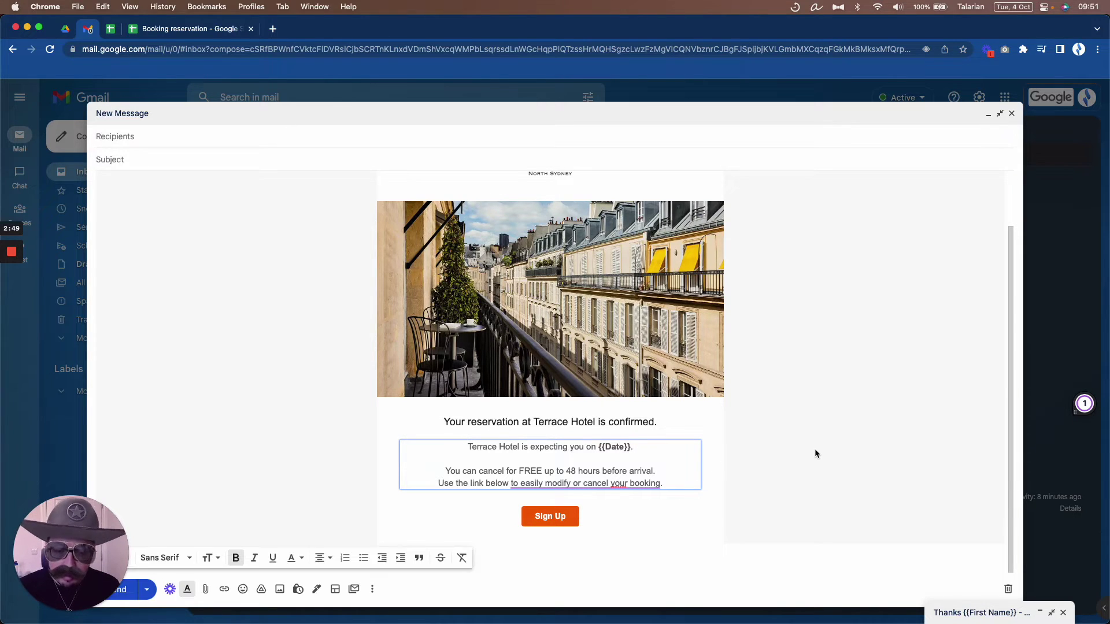
triple_click(547, 517)
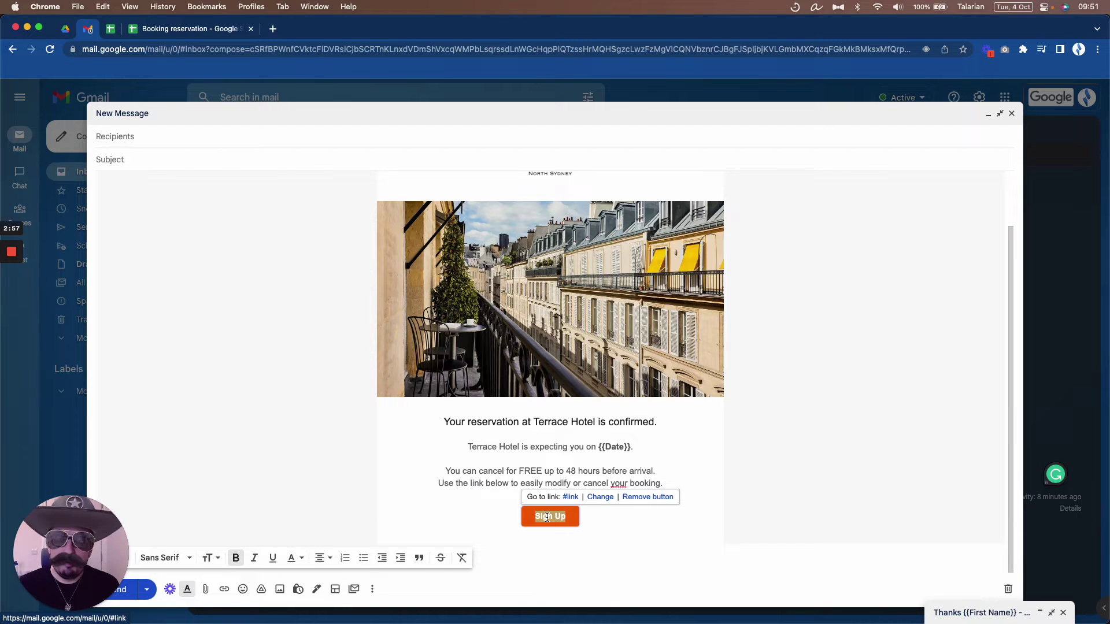
type("View")
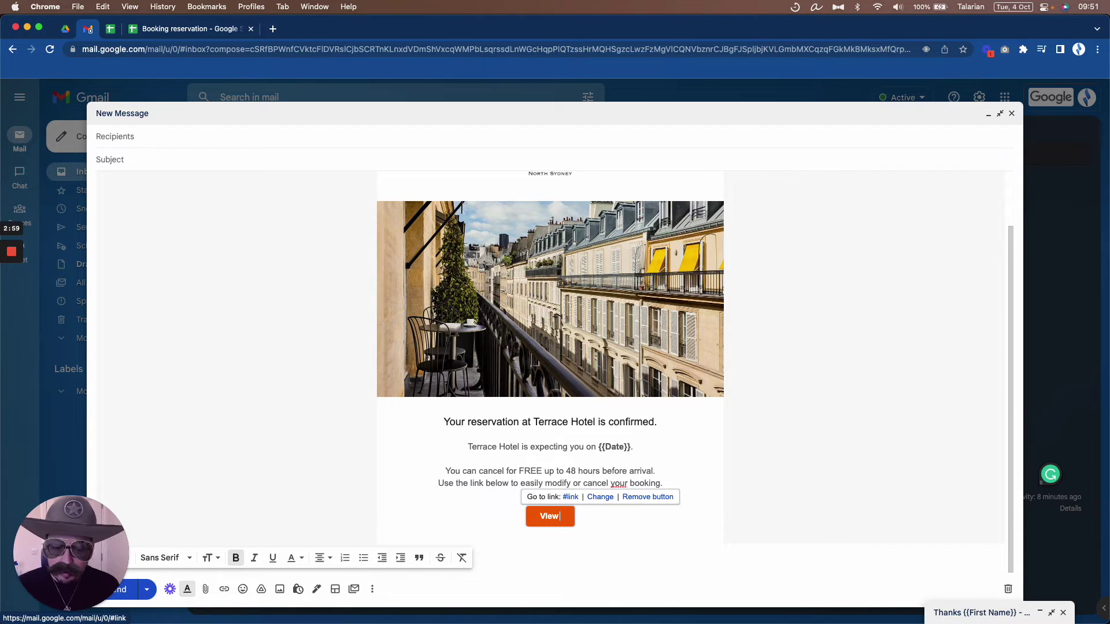
type(" reservation")
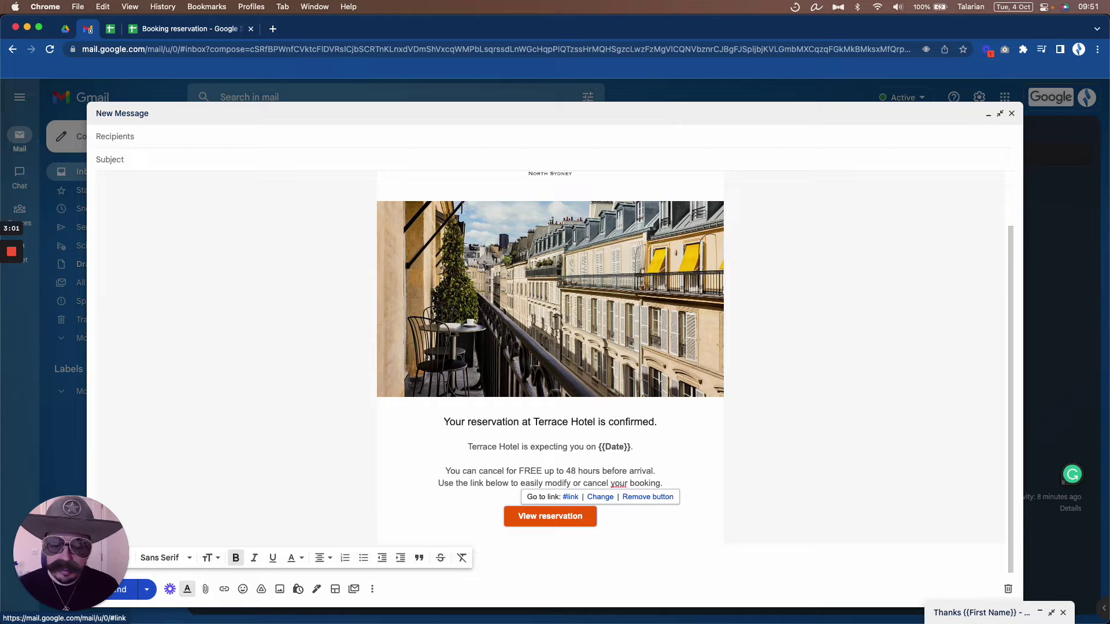
triple_click(550, 518)
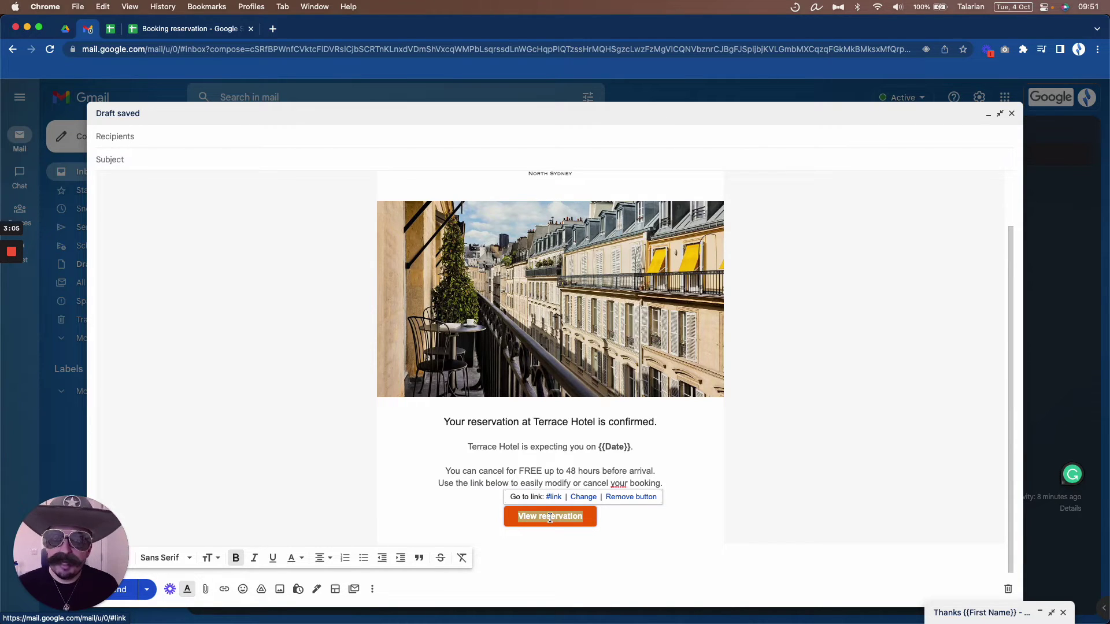
left_click(597, 516)
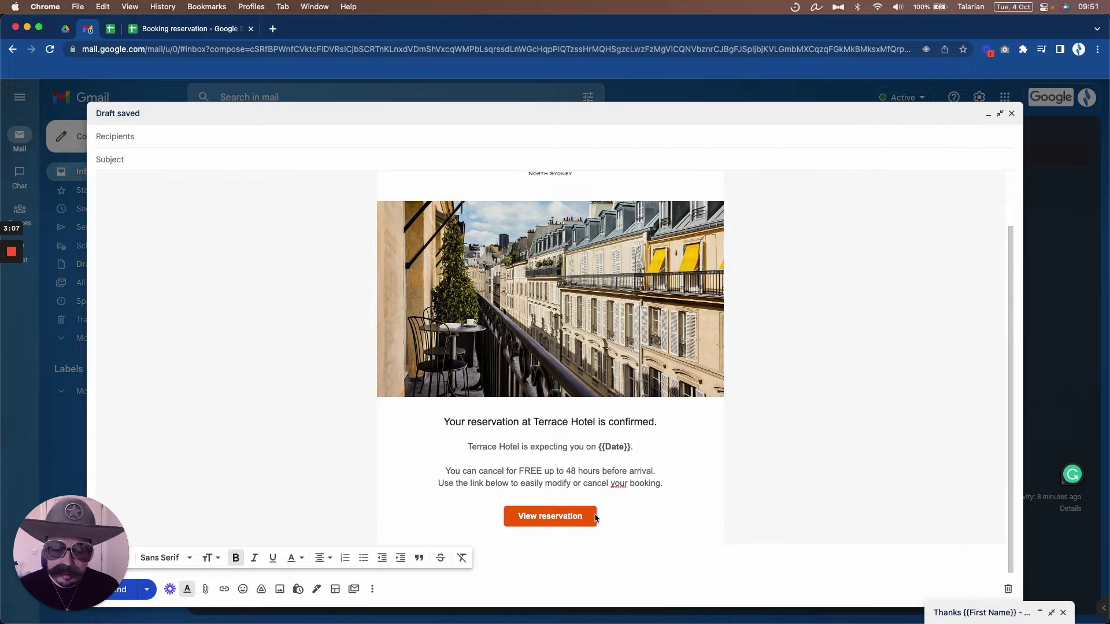
left_click(584, 497)
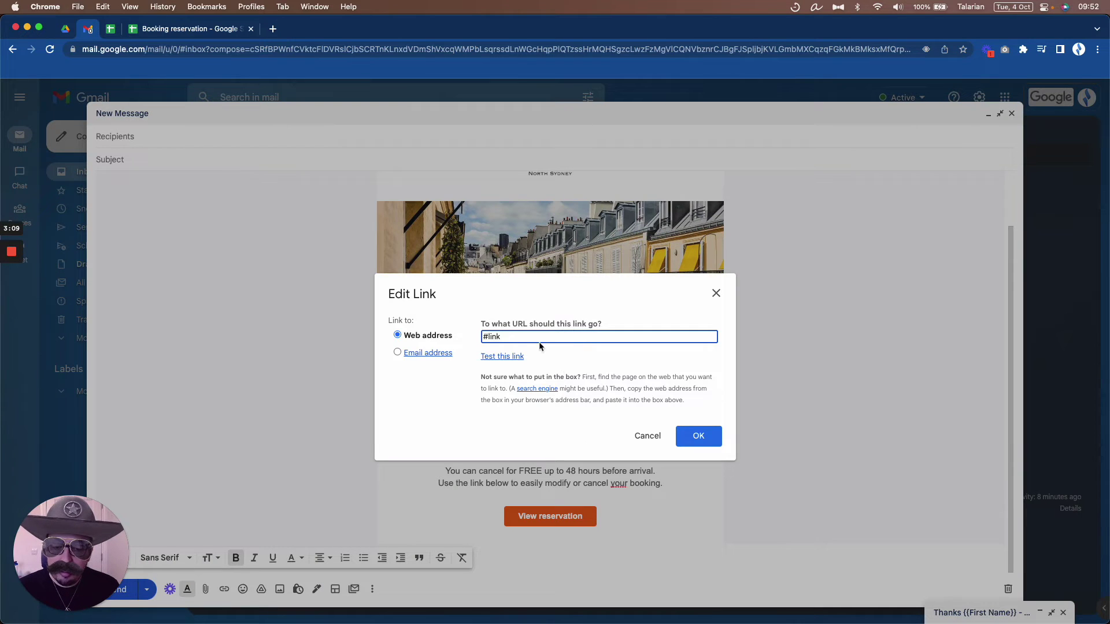
left_click(694, 436)
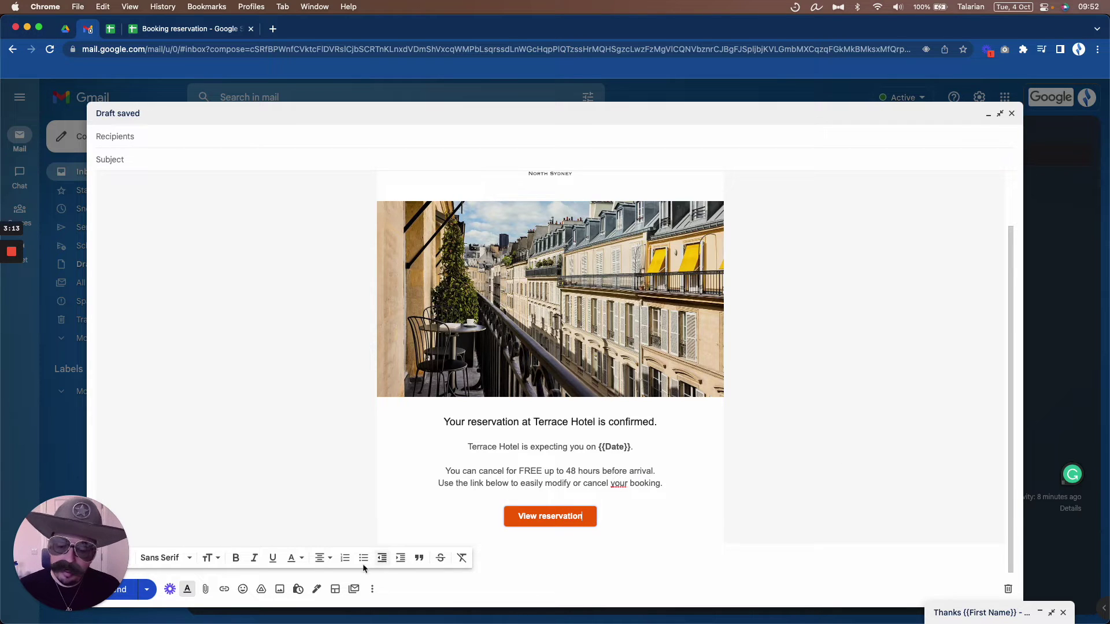
scroll(521, 462, "up", 1)
scroll(810, 424, "up", 2)
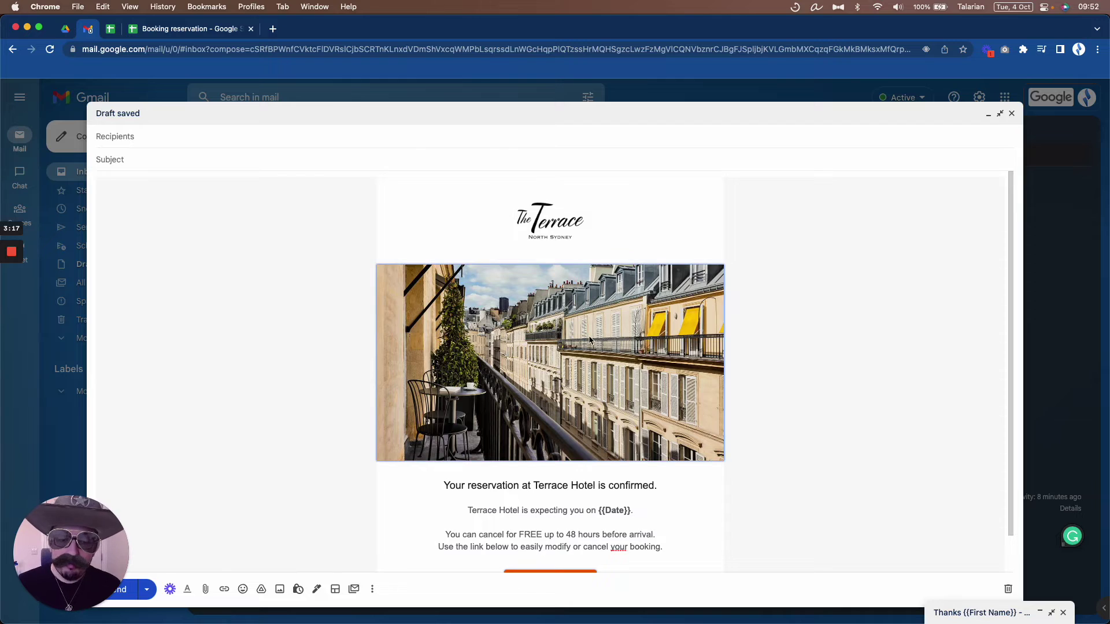
scroll(858, 346, "down", 1)
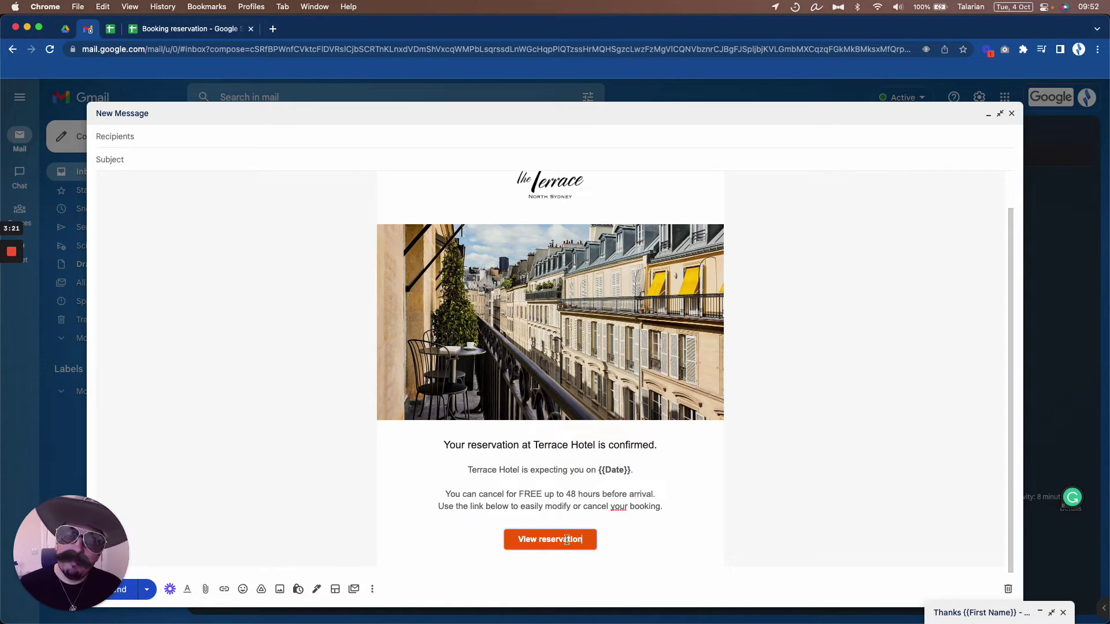
scroll(762, 515, "up", 2)
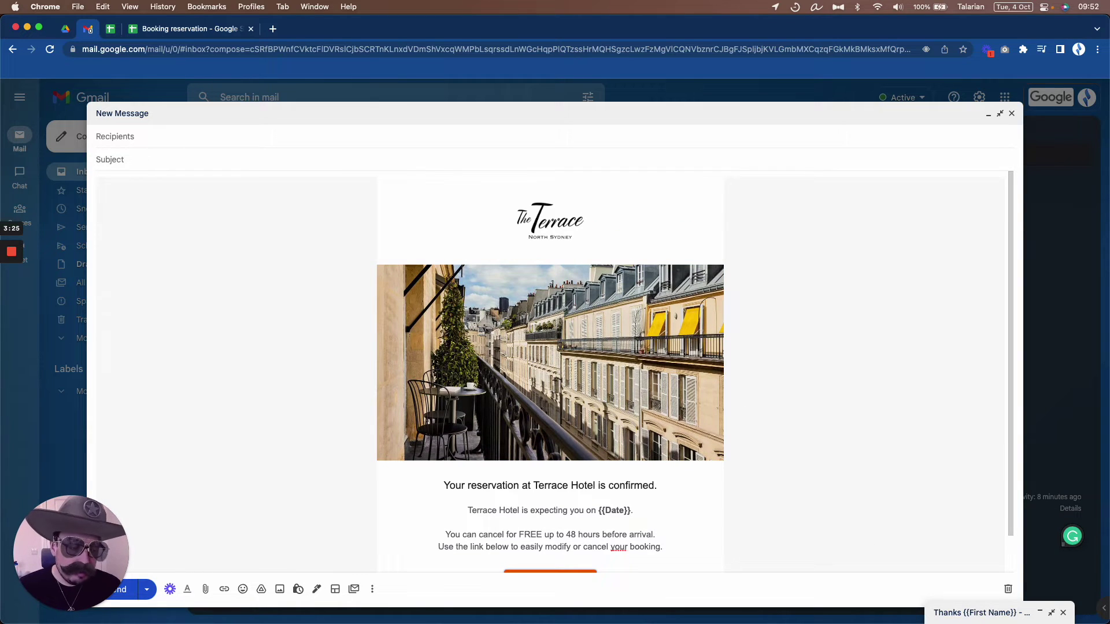
- Copy the subject 'Thanks {{First Name}} - Your booking is confirmed at Terrace Hotel' into the template
left_click(960, 614)
triple_click(367, 160)
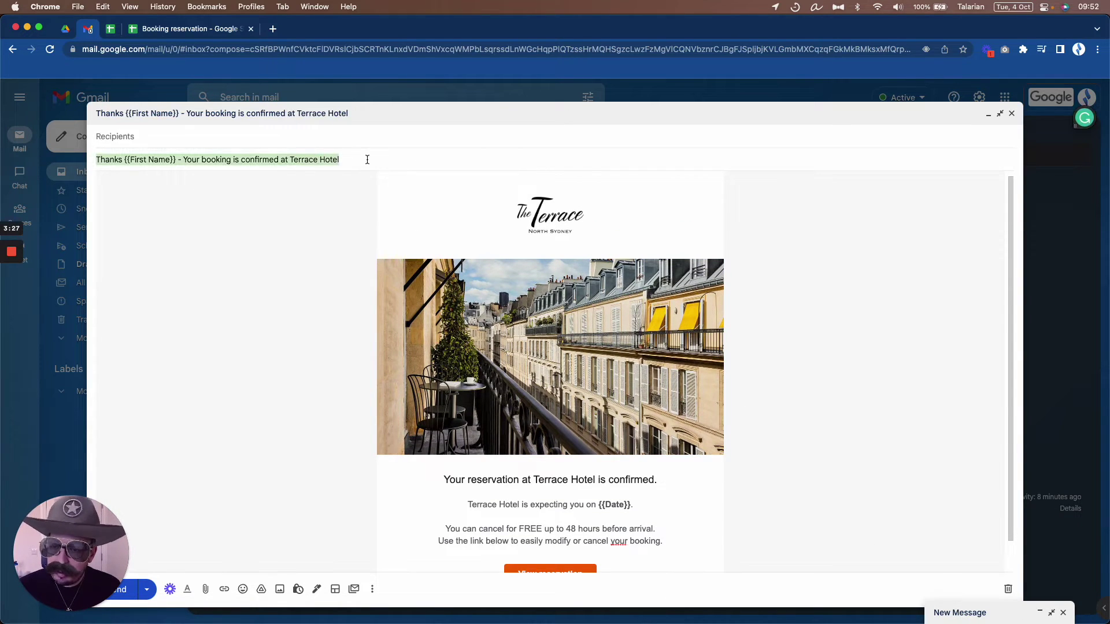
left_click(974, 614)
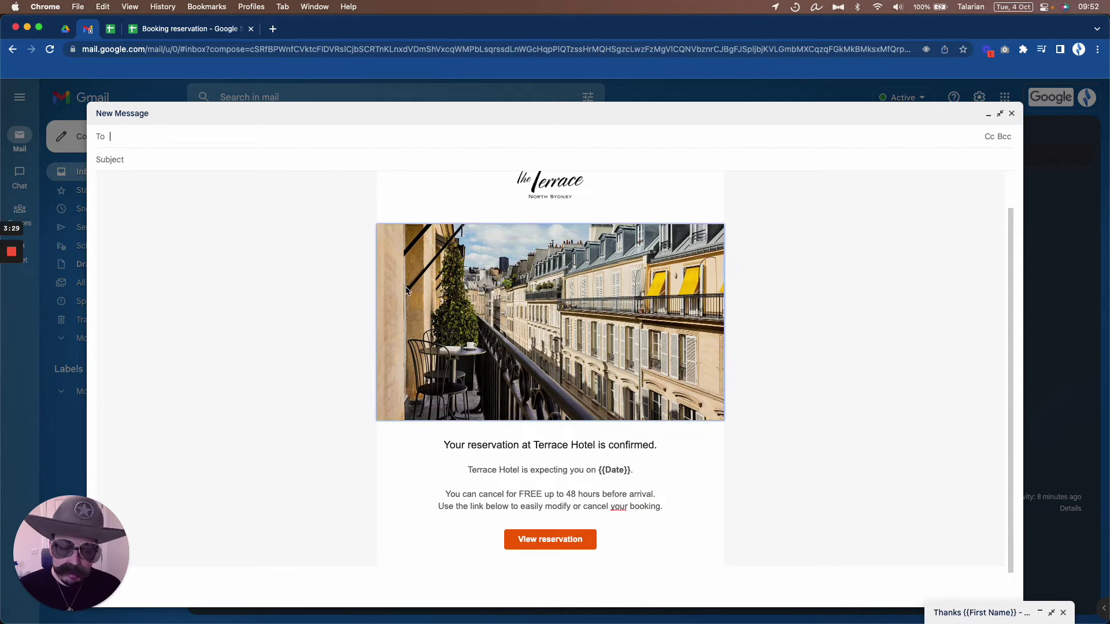
left_click(279, 160)
type("Thanks {{First Name}} - Your booking is confirmed at Terrace Hotel")
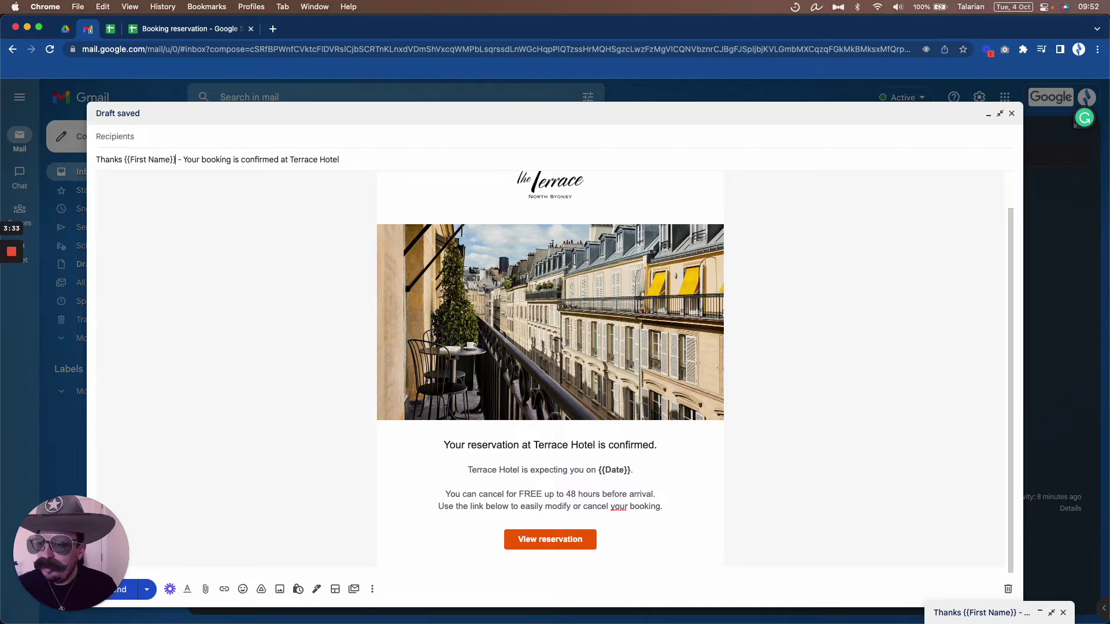
left_click_drag(177, 159, 130, 160)
left_click(126, 159)
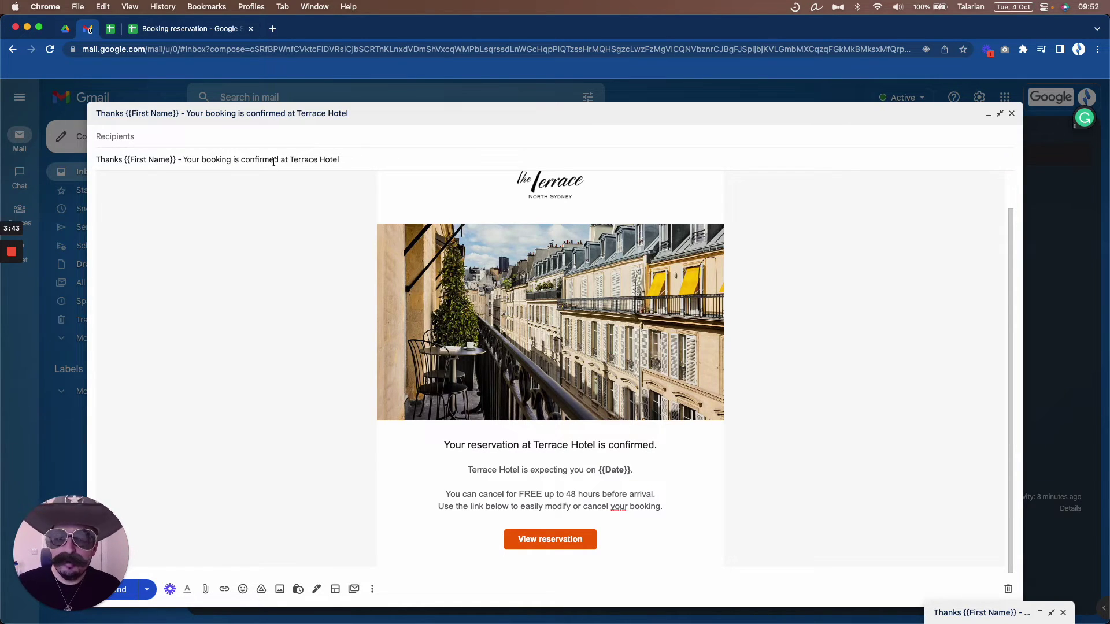
scroll(822, 346, "up", 2)
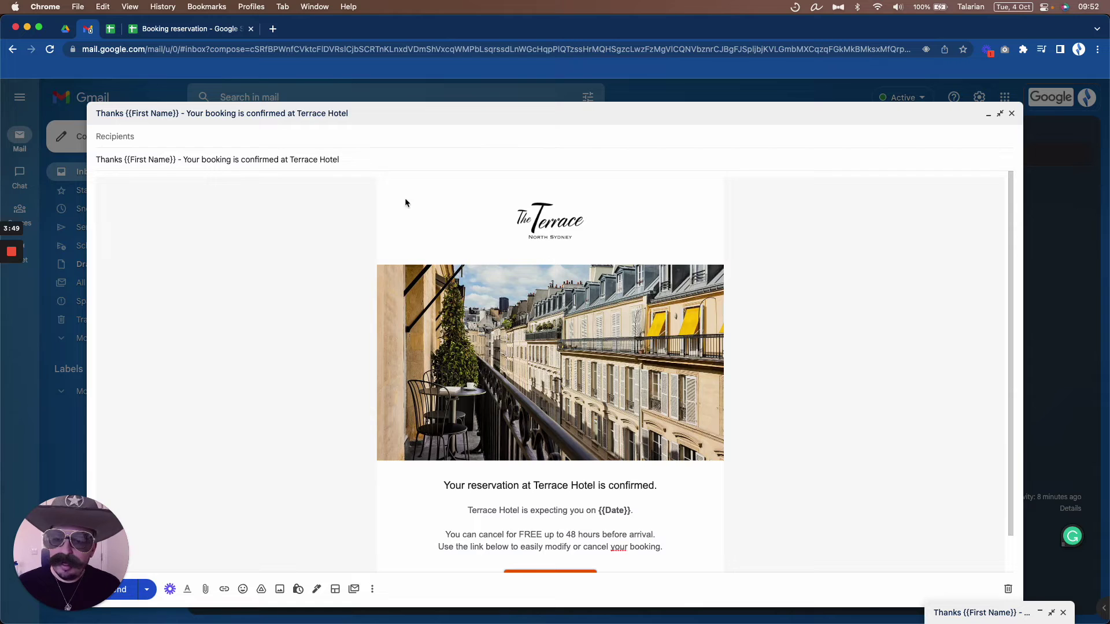
- Inspect the template's logo, hero image and booking text, then switch to the Booking reservation sheet
left_click(552, 223)
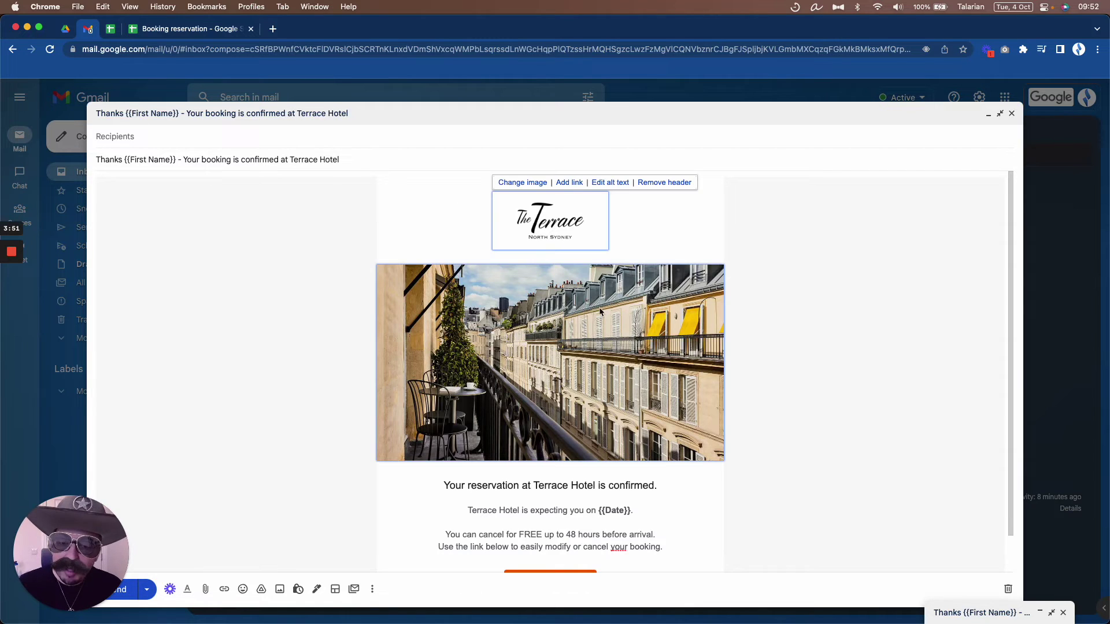
left_click(603, 316)
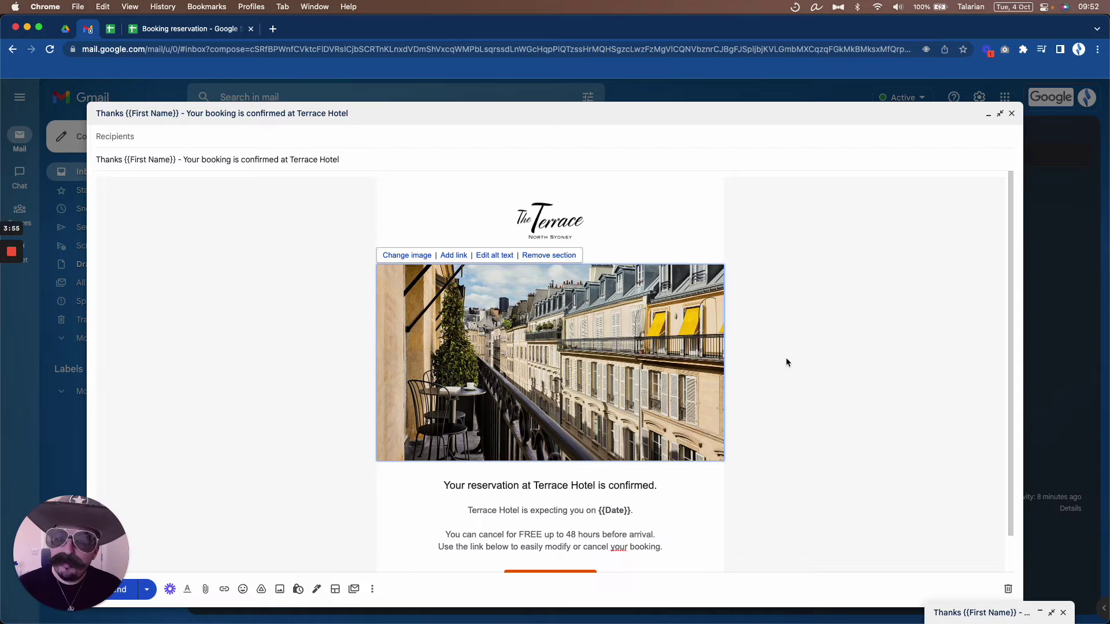
scroll(785, 362, "down", 2)
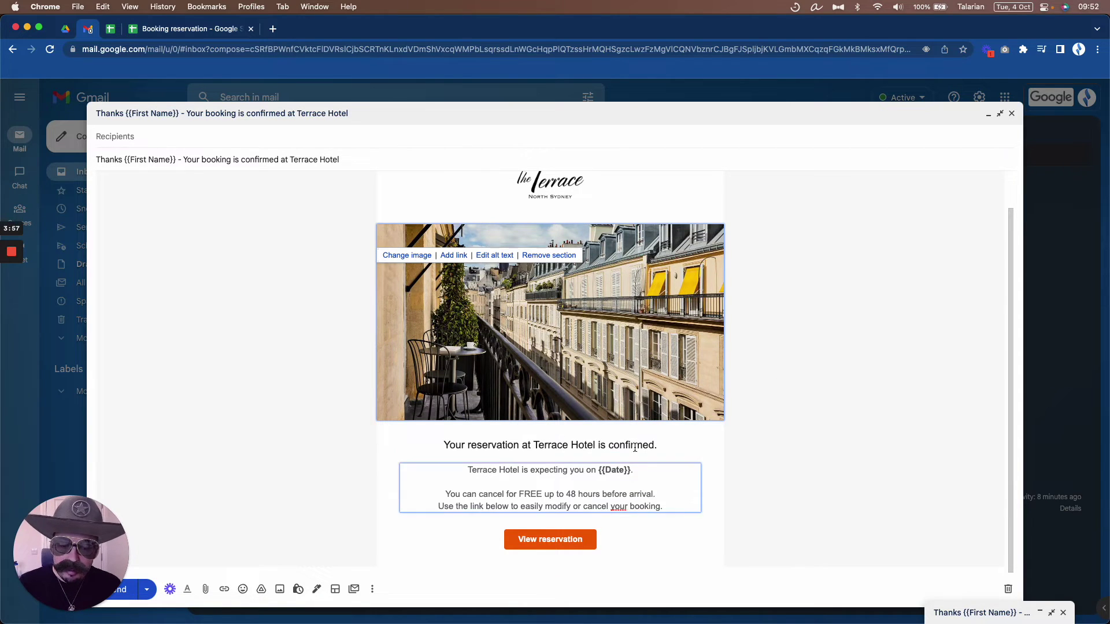
left_click(615, 468)
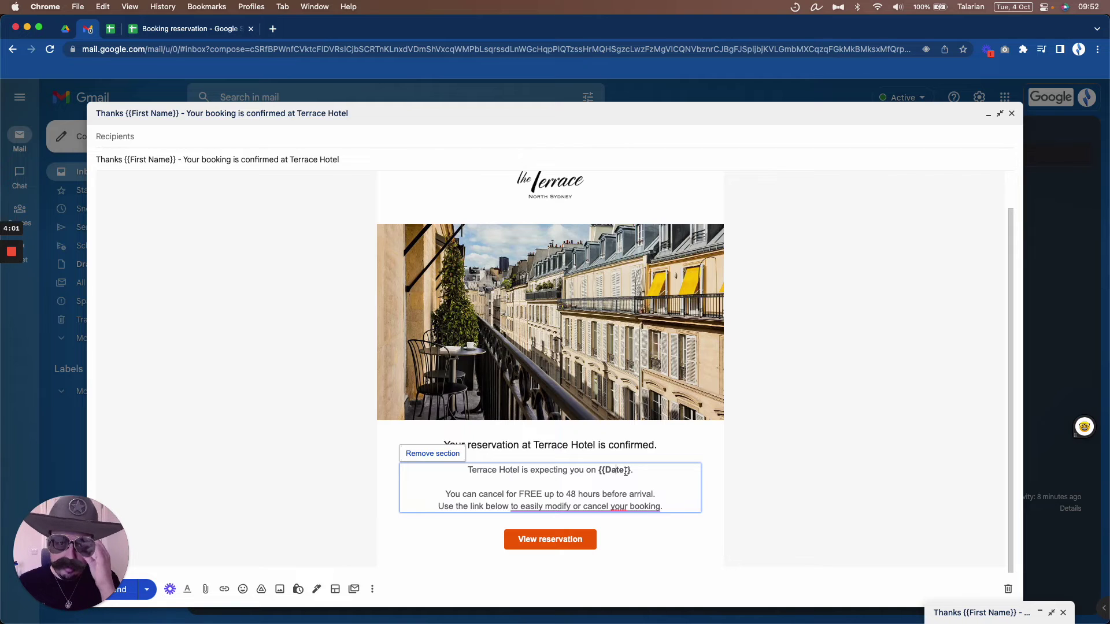
left_click(803, 454)
scroll(803, 455, "up", 2)
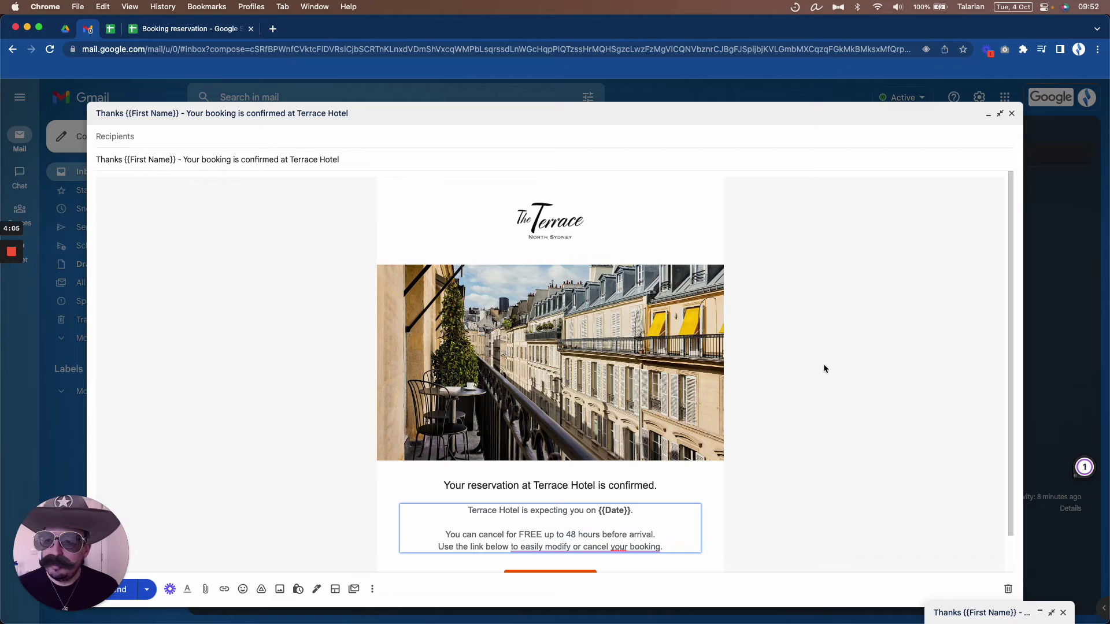
left_click(207, 28)
left_click(516, 345)
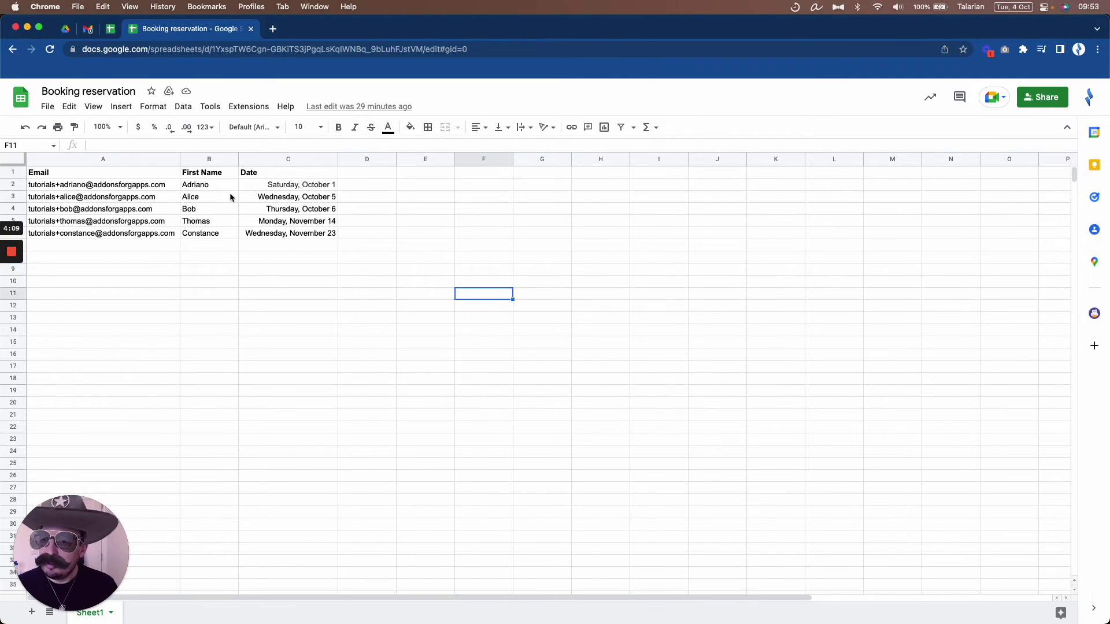
- Review the Email, First Name and Date columns for the five guests
left_click_drag(216, 185, 221, 235)
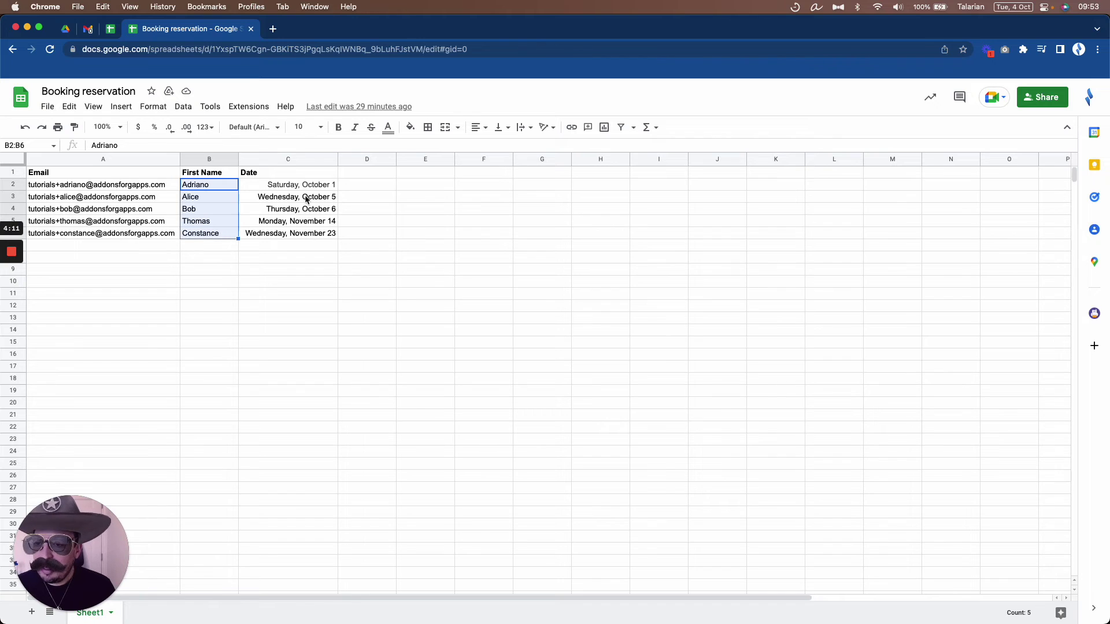
left_click_drag(305, 185, 310, 237)
left_click_drag(161, 185, 168, 233)
left_click(280, 270)
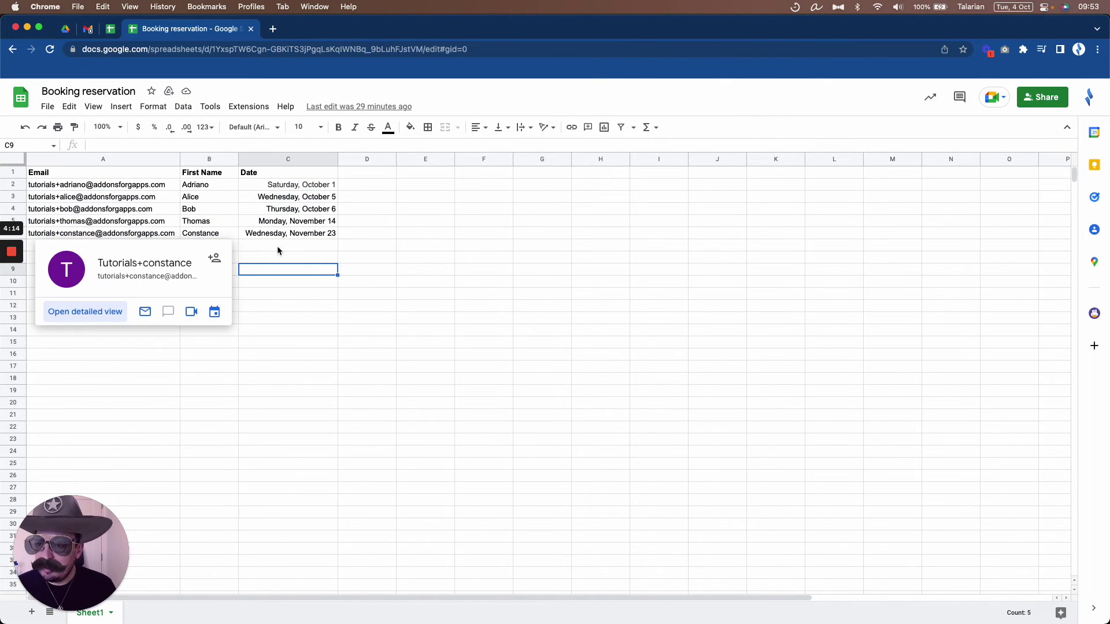
- Launch Extensions > Yet Another Mail Merge > Start Mail Merge
left_click(249, 107)
mouse_move(414, 241)
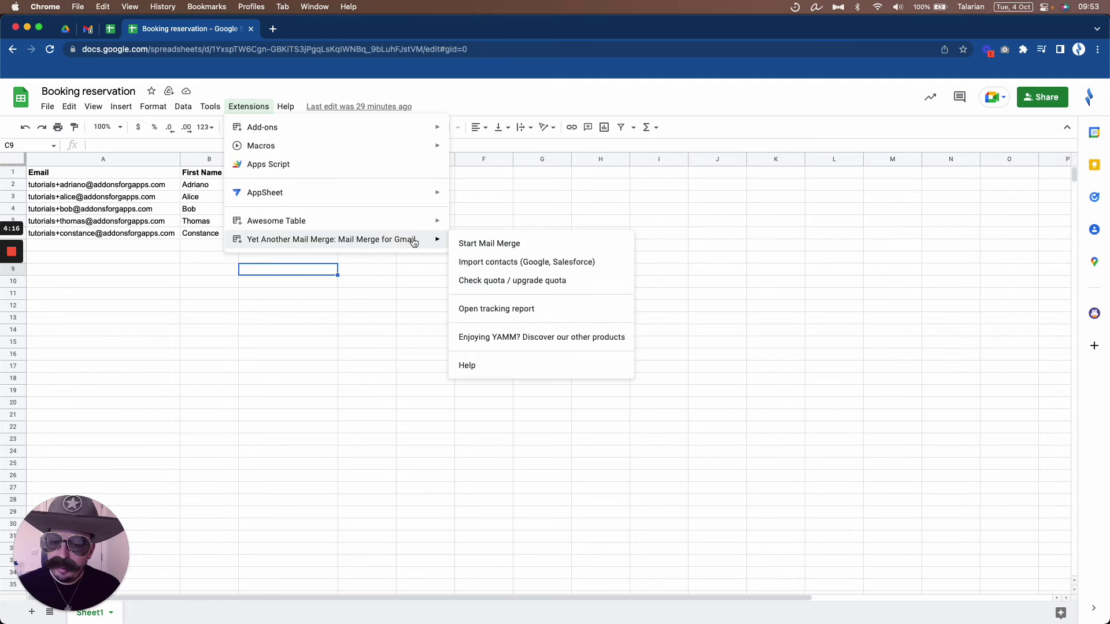
left_click(492, 244)
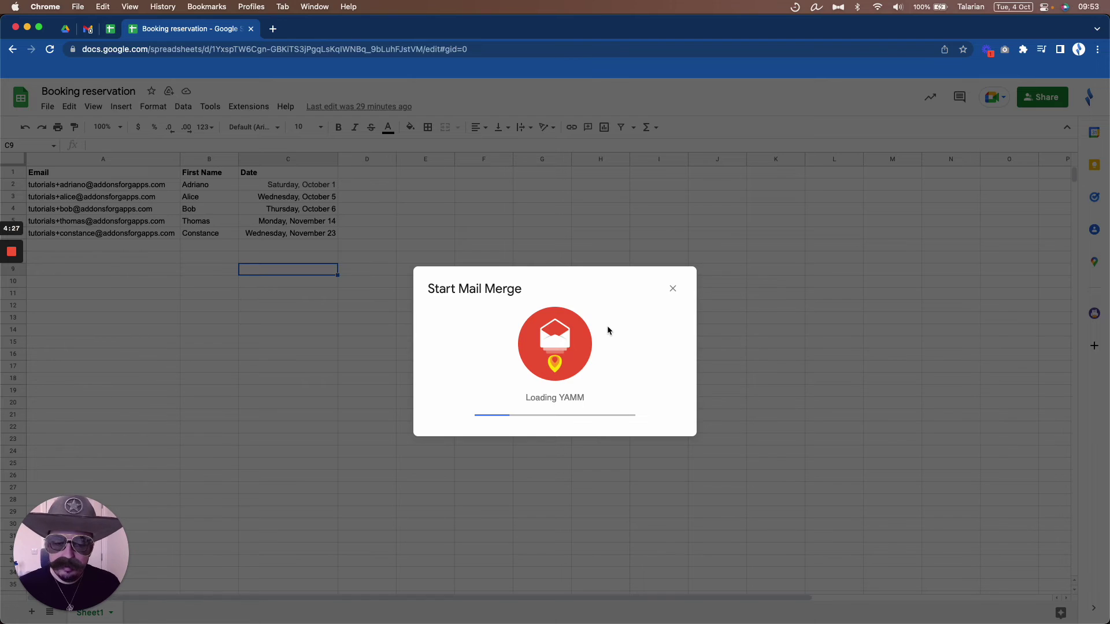
- Mail-merge the Terrace Hotel booking template to all five guests, toggling open/click/bounce tracking
left_click(593, 344)
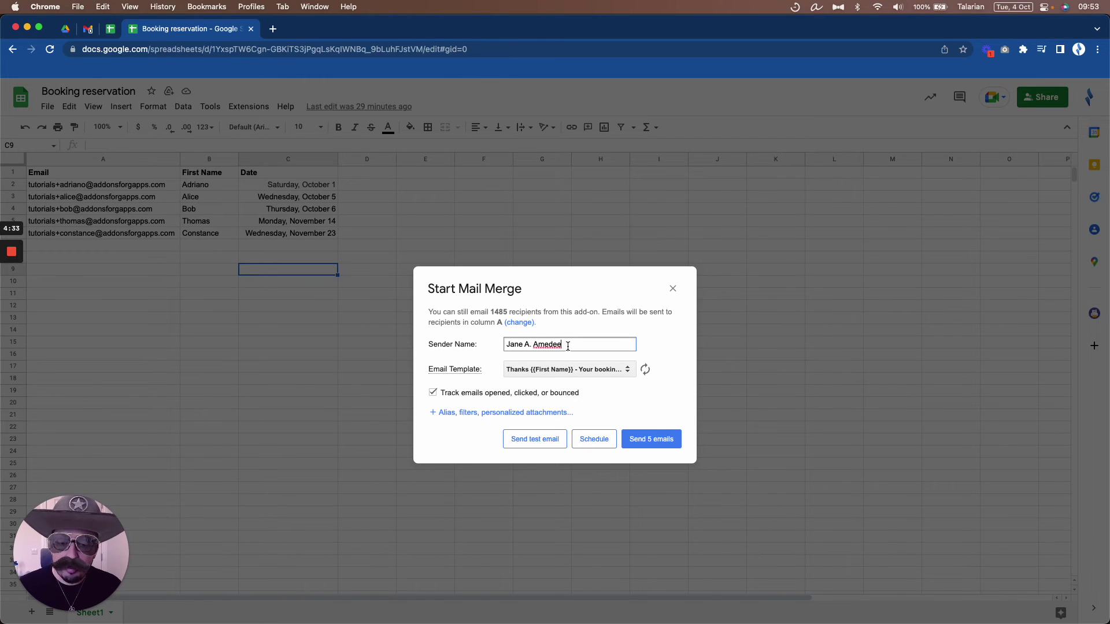
left_click(581, 370)
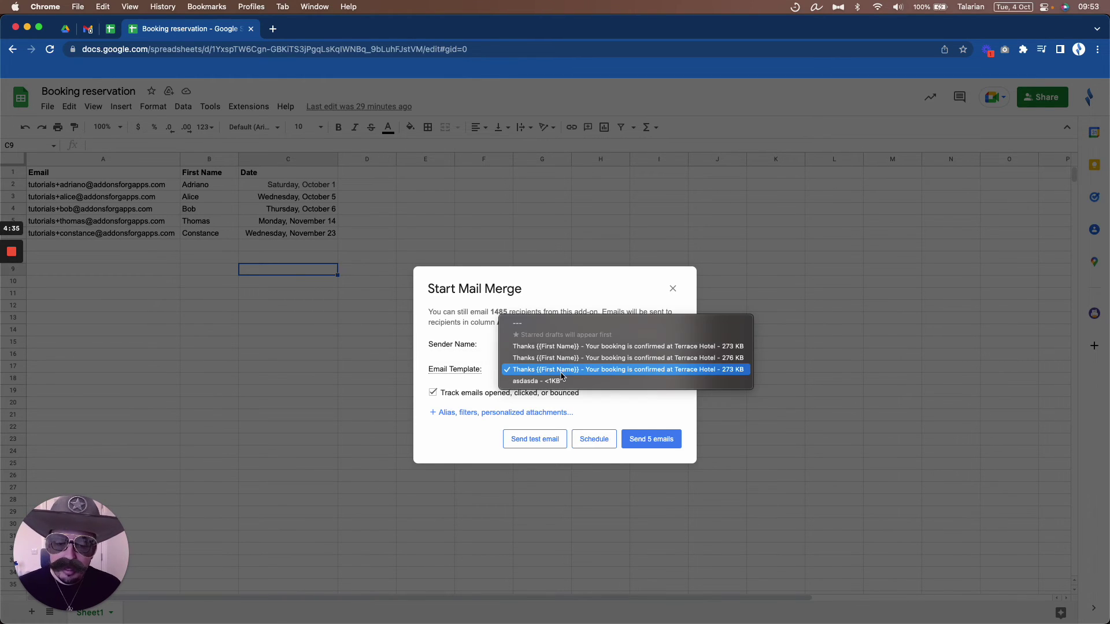
left_click(622, 370)
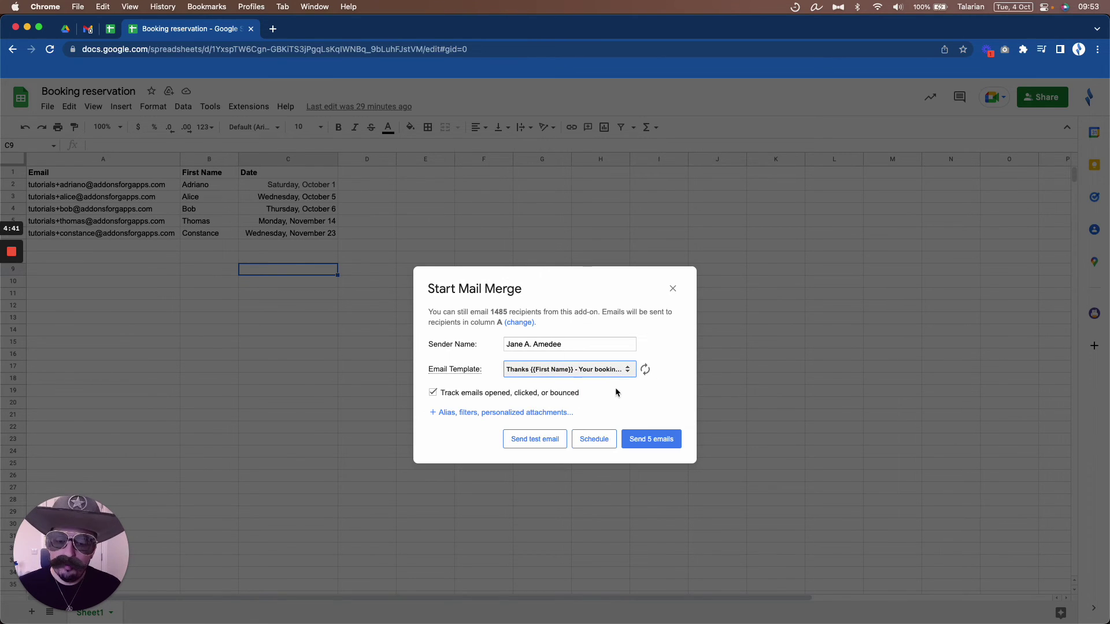
left_click(433, 393)
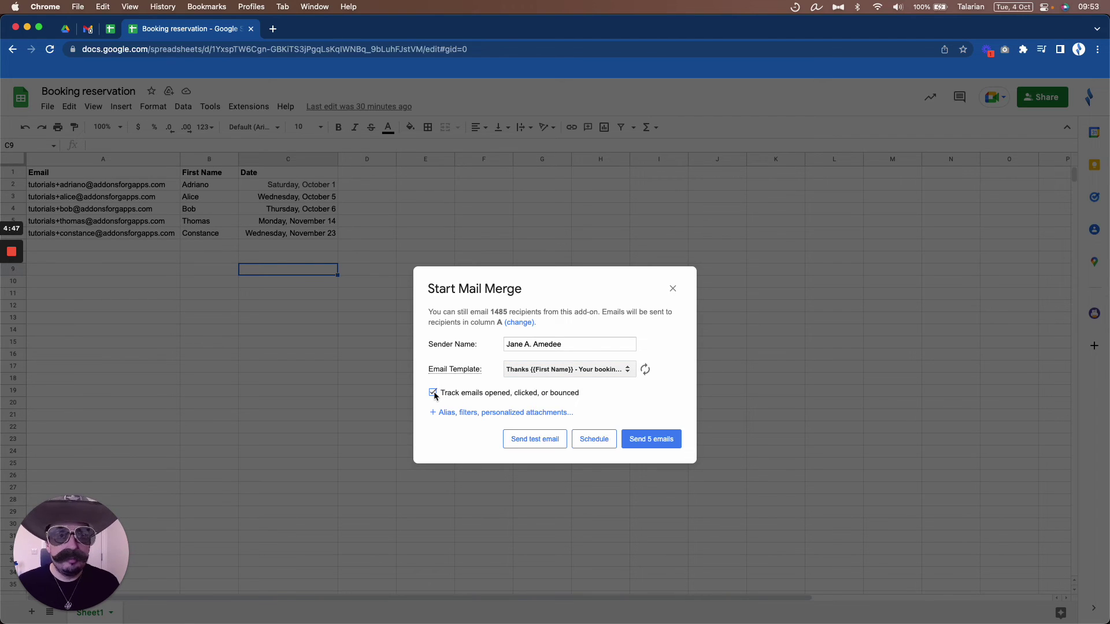
left_click(633, 439)
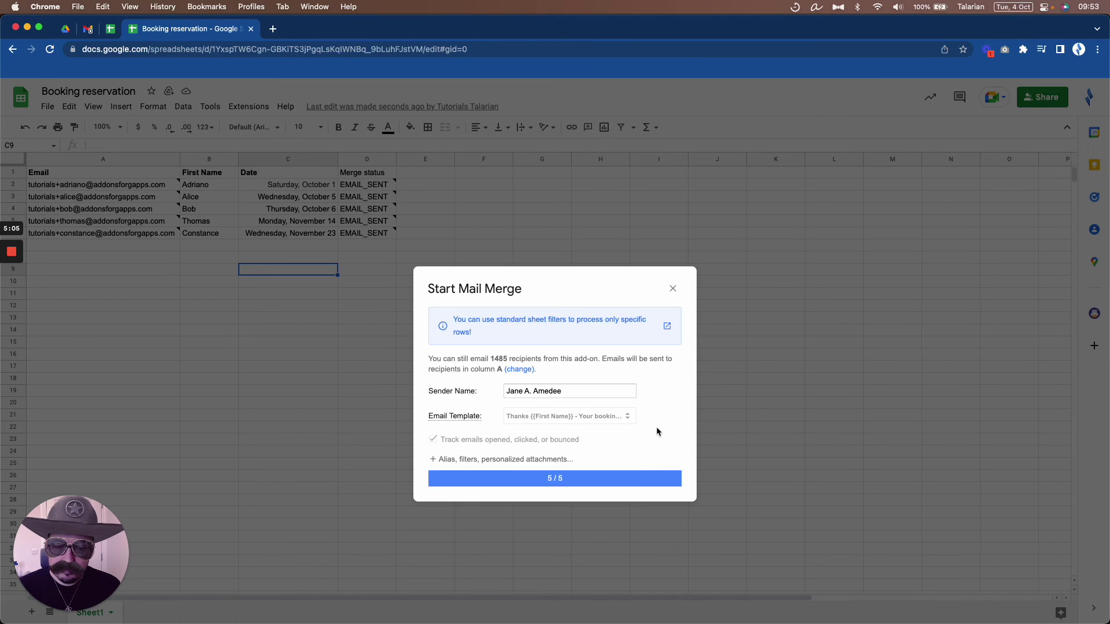
left_click(449, 373)
left_click(489, 327)
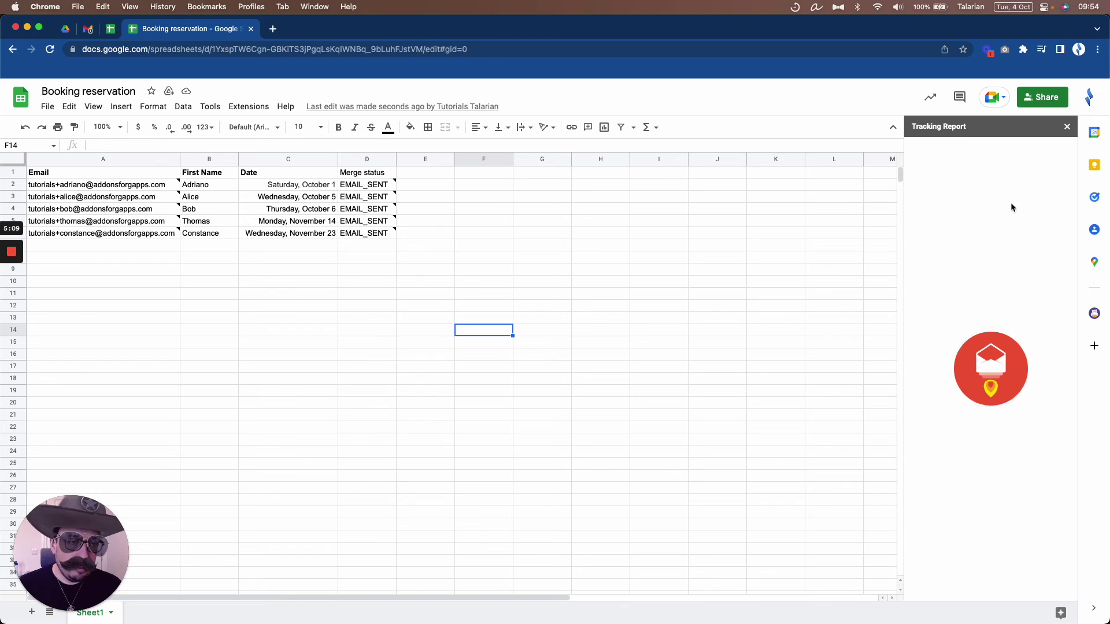
- Back in Gmail, minimize the template draft and refresh the Inbox to show the sent emails
left_click(88, 30)
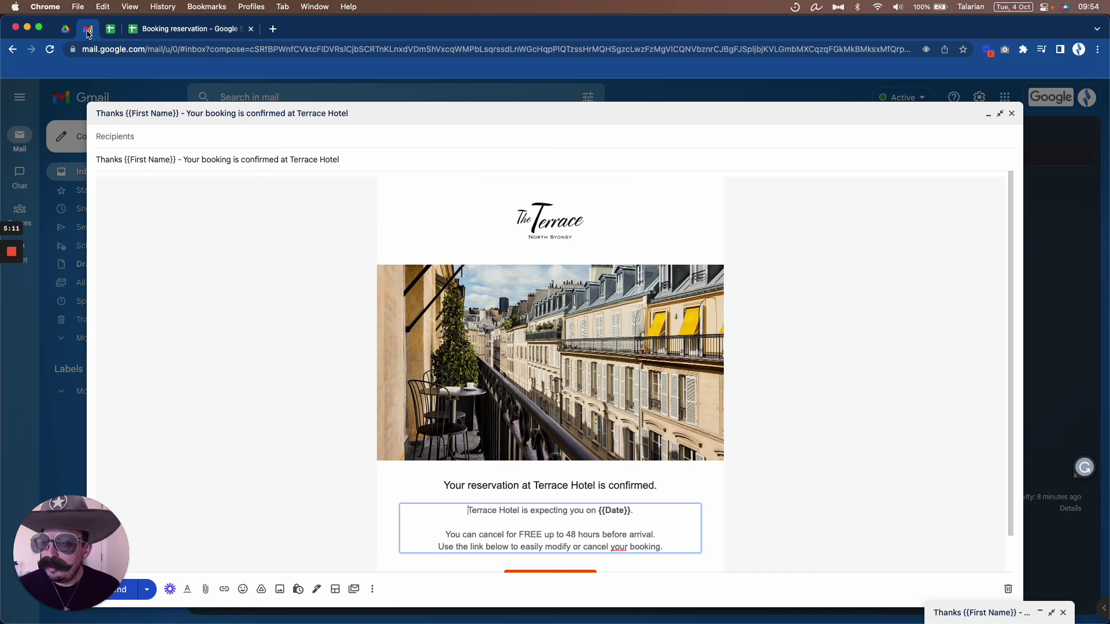
key("Escape")
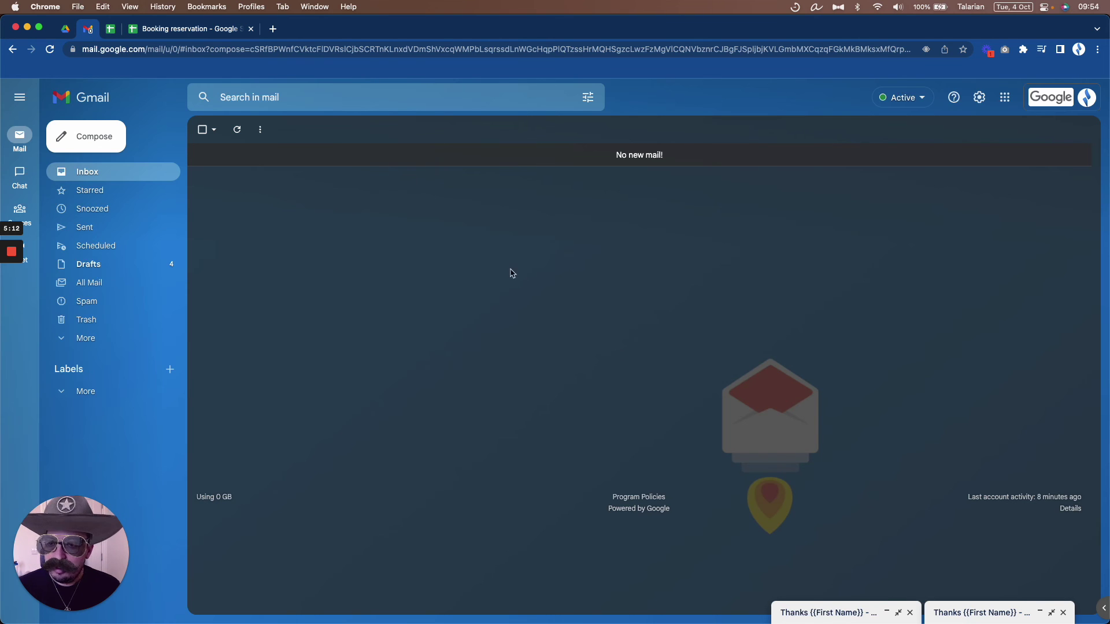
left_click(88, 171)
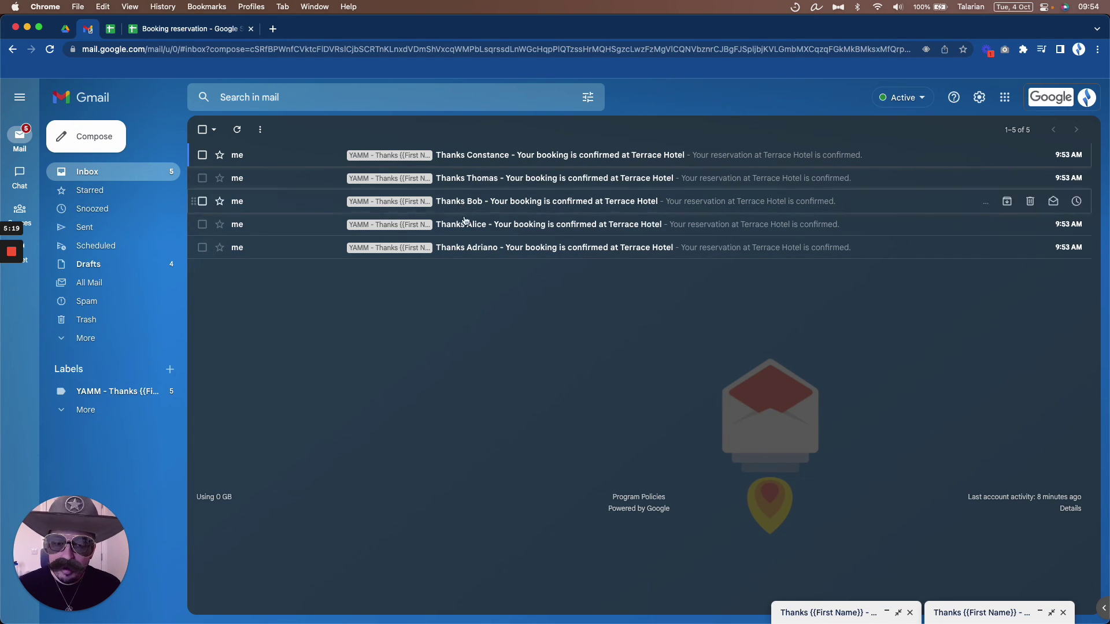
- Open the first guest's confirmation email and highlight its date, Saturday, October 1
left_click(540, 248)
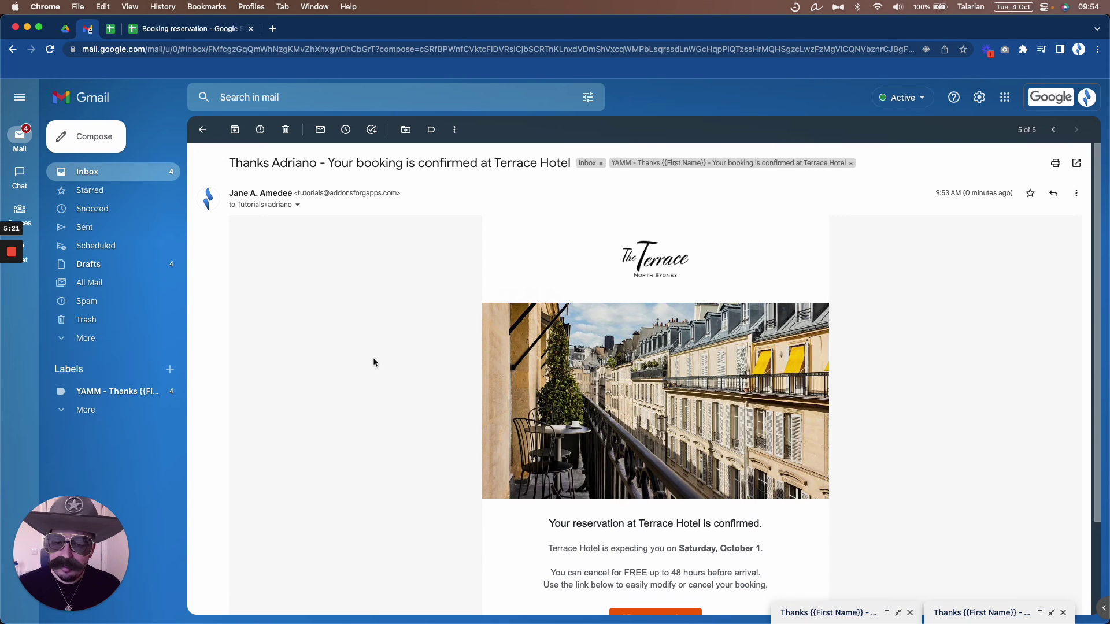
scroll(380, 348, "down", 2)
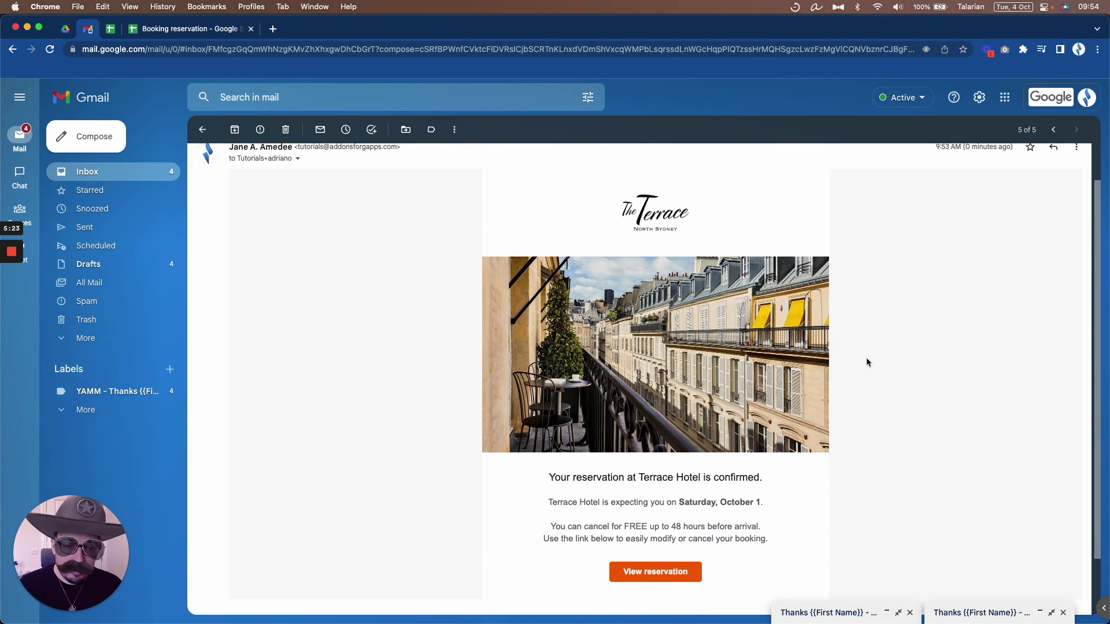
scroll(868, 363, "down", 3)
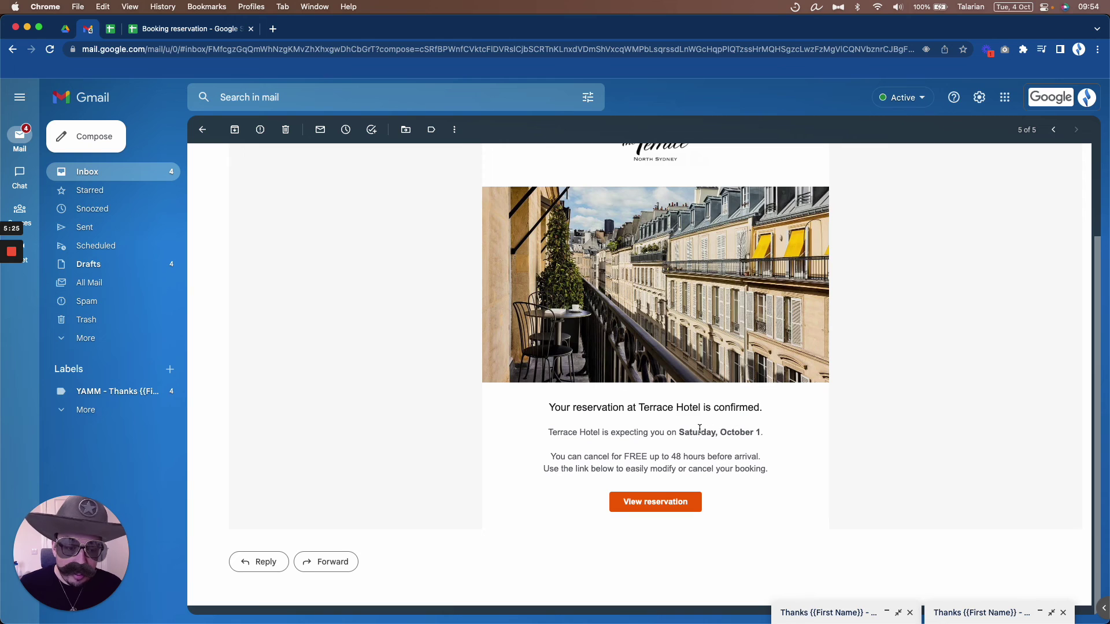
left_click_drag(679, 432, 761, 432)
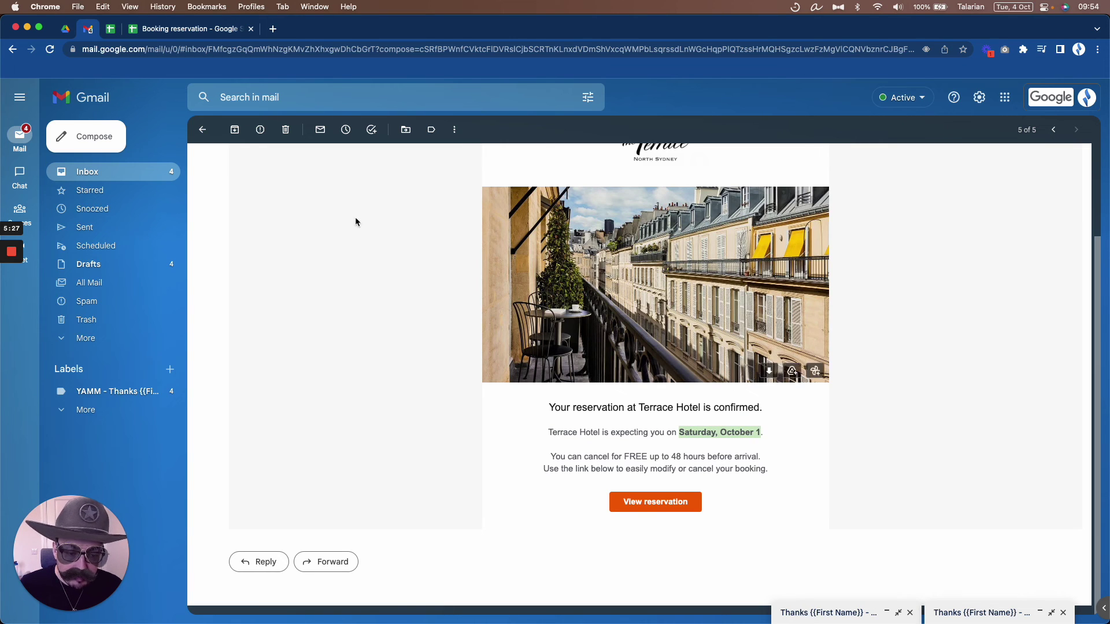
- Check the date value in C2 of the Booking reservation sheet, then return to the received email
left_click(212, 30)
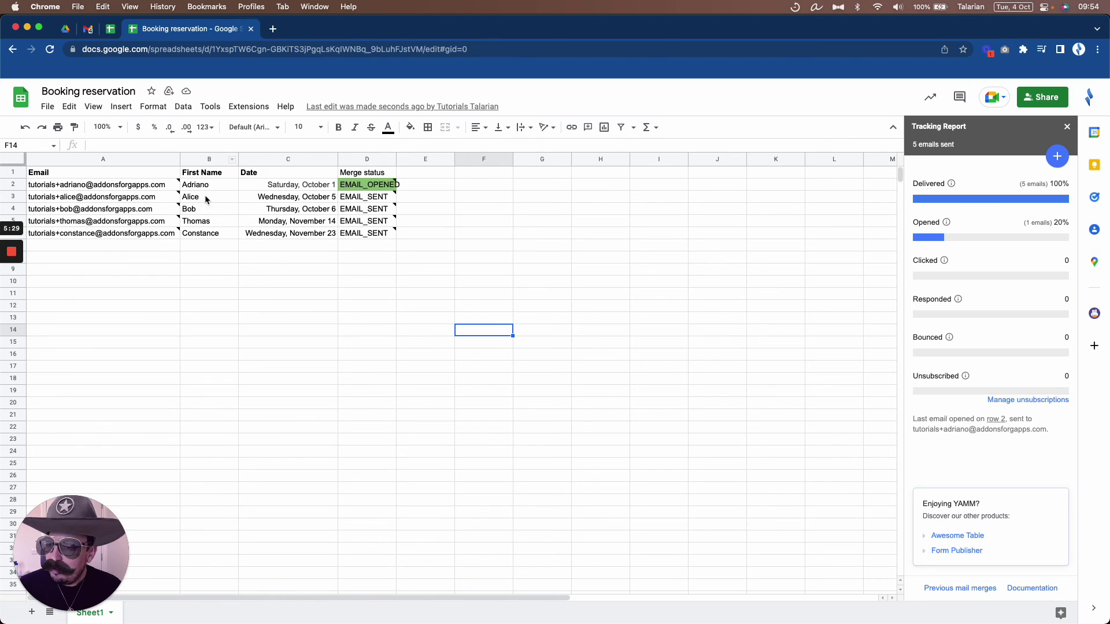
left_click(313, 189)
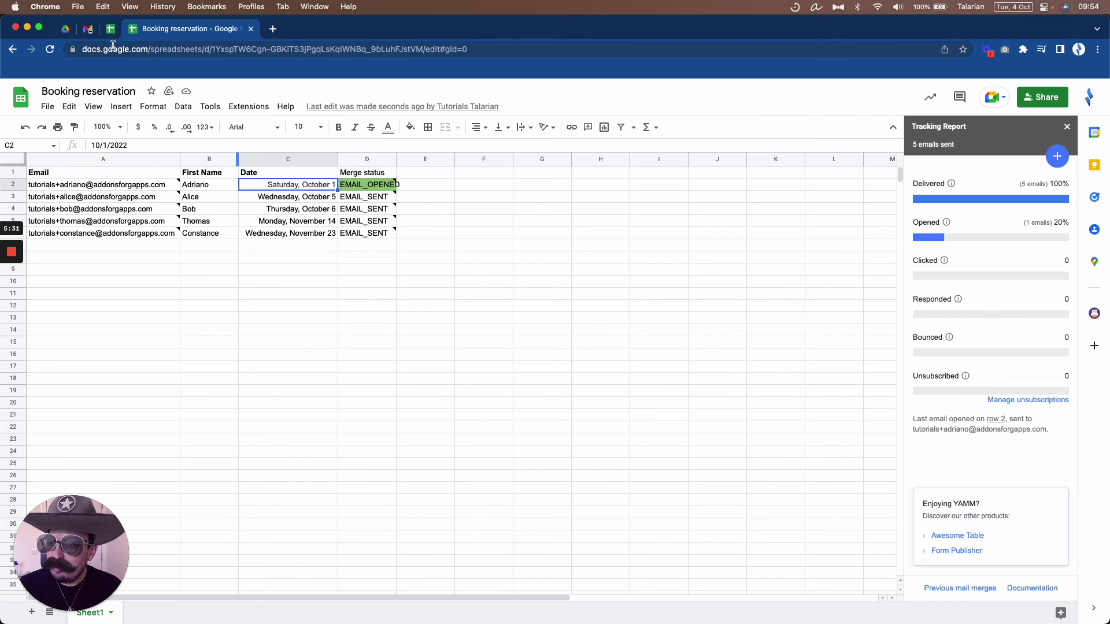
left_click(88, 29)
left_click(748, 433)
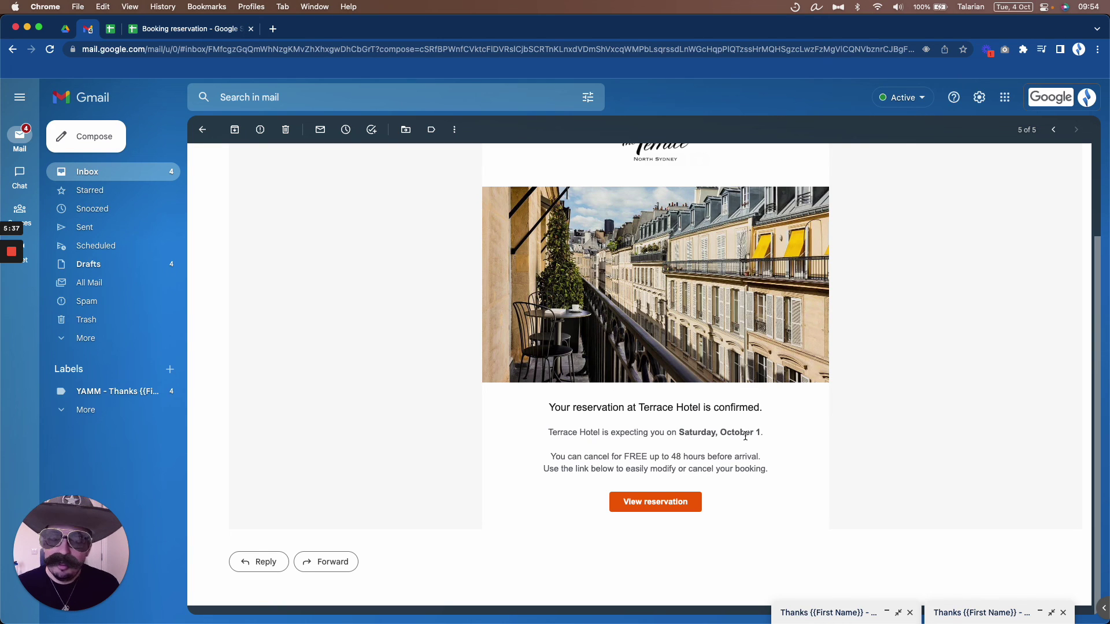
scroll(746, 439, "up", 3)
scroll(873, 443, "down", 1)
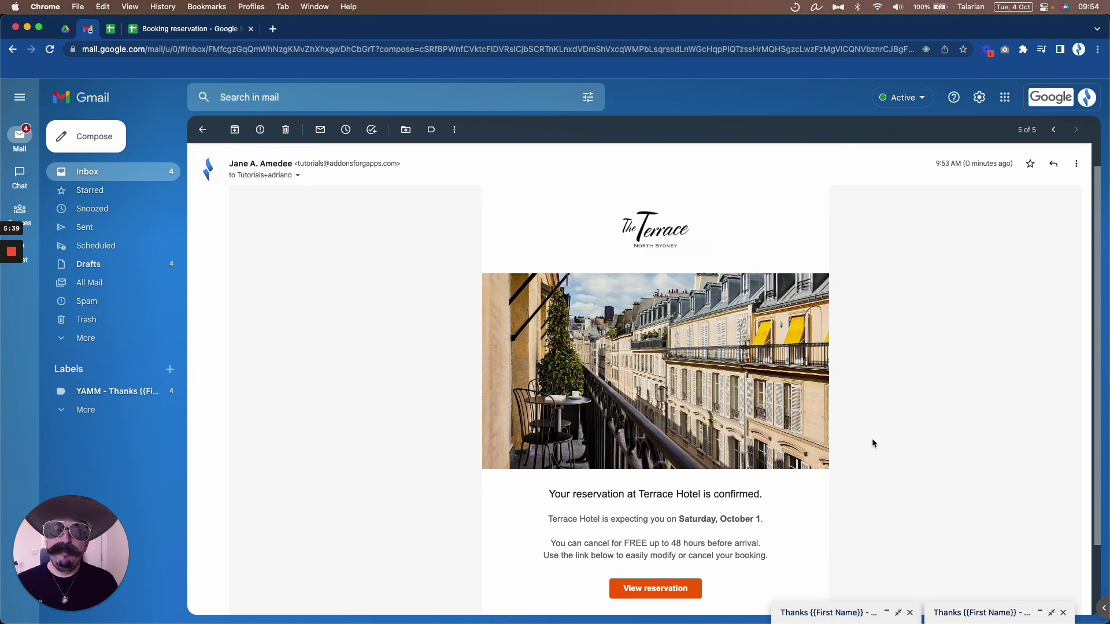